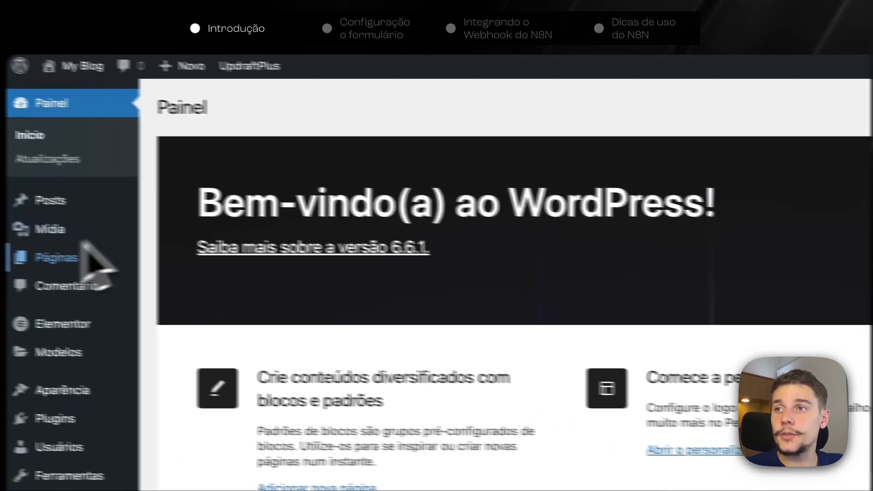
Create a new page, Elementor #8, open it in Elementor, then switch to the n8n workflow editor.
{"action": "mouse_move", "coordinate": [102, 160]}
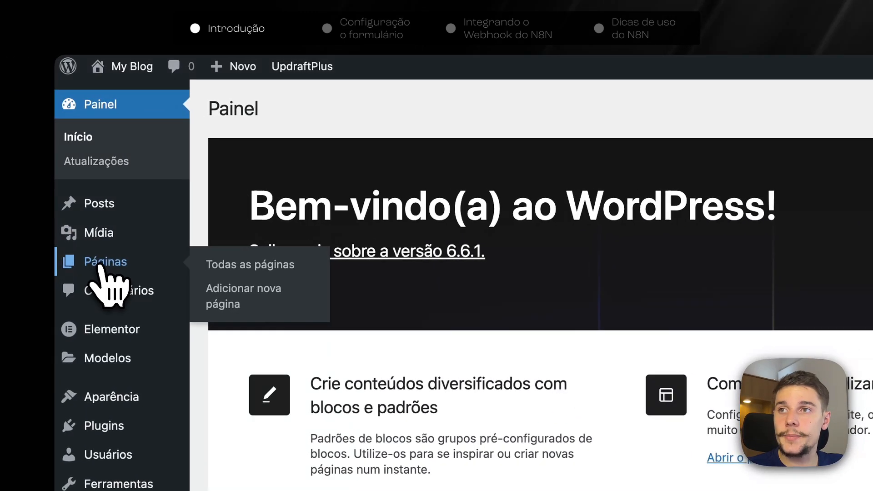
{"action": "left_click", "coordinate": [95, 265]}
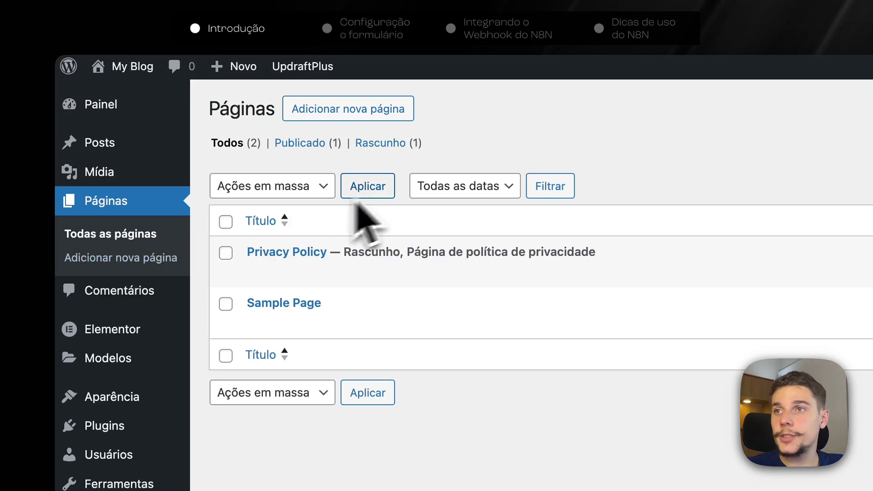
{"action": "left_click", "coordinate": [344, 110]}
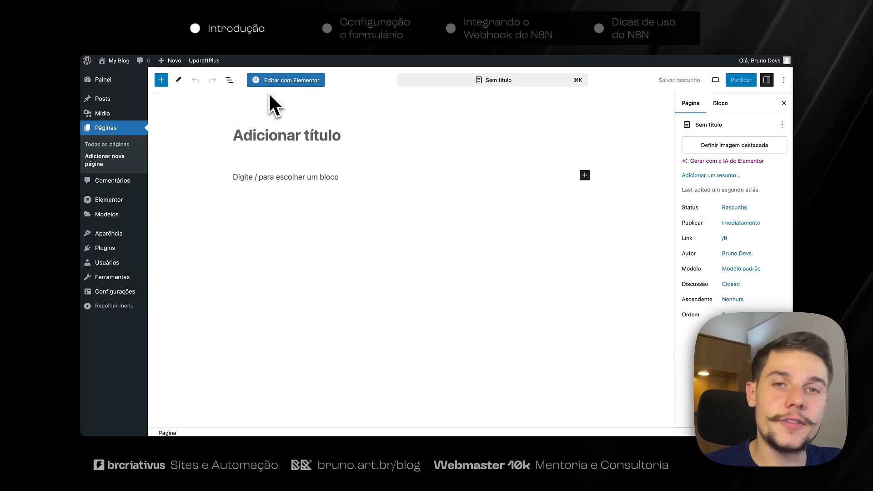
{"action": "left_click", "coordinate": [296, 82]}
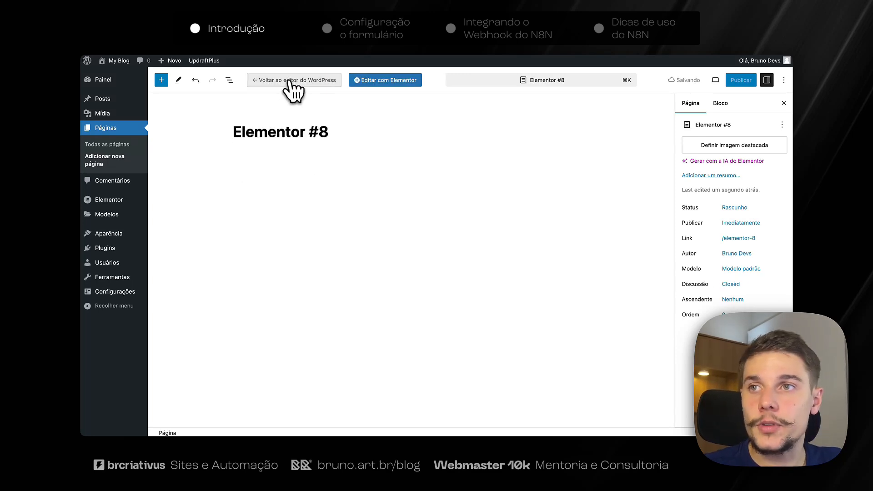
{"action": "left_click", "coordinate": [187, 16]}
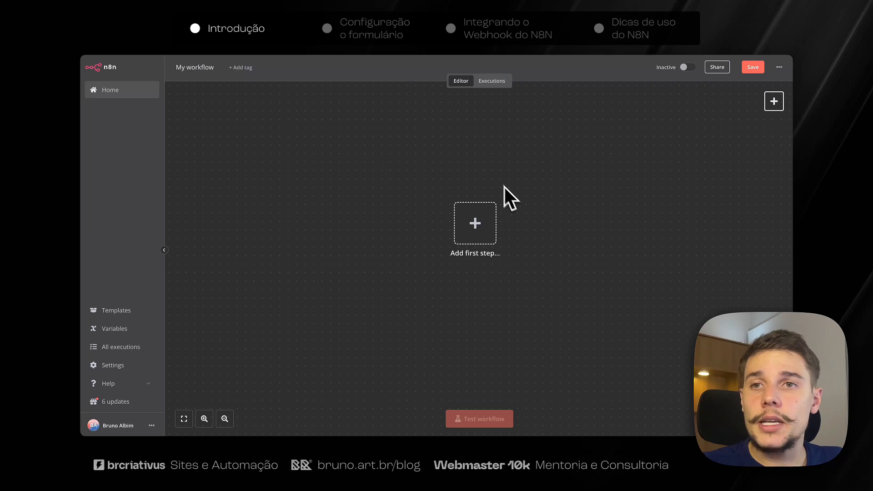
Add an 'On webhook call' trigger as the first step and set its HTTP method to POST.
{"action": "left_click_drag", "start_coordinate": [528, 163], "coordinate": [471, 184]}
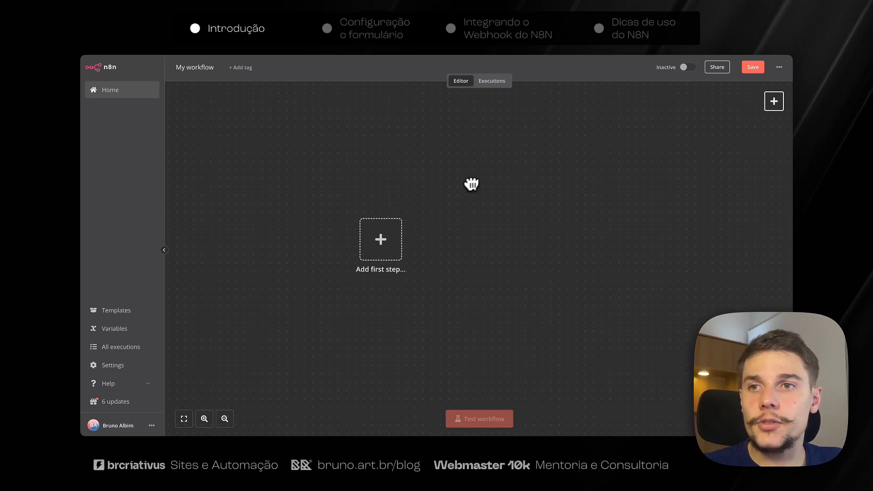
{"action": "left_click", "coordinate": [391, 250]}
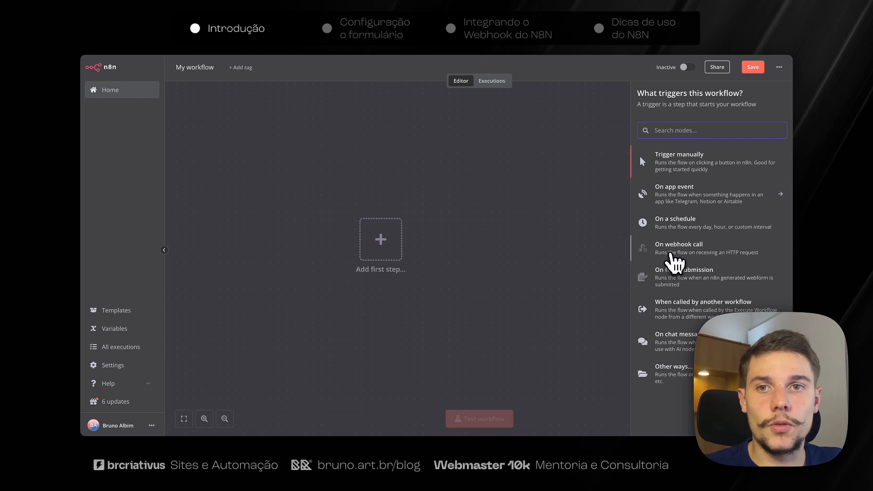
{"action": "left_click", "coordinate": [675, 257]}
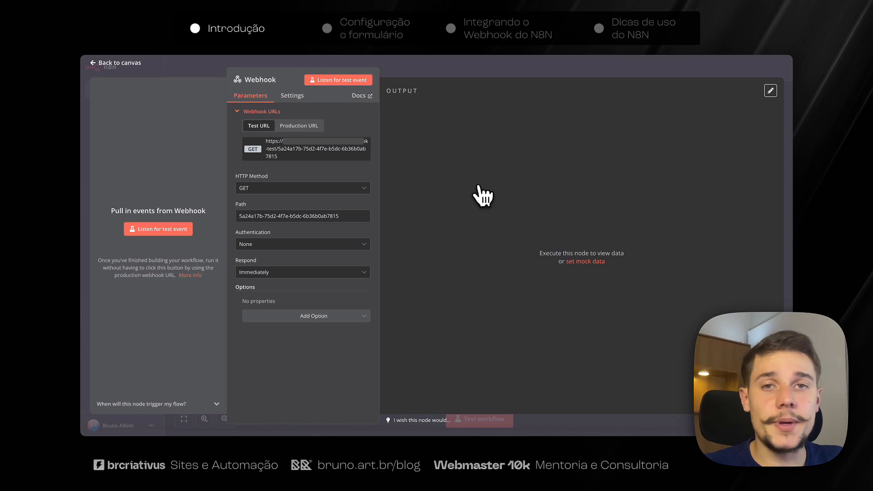
{"action": "left_click", "coordinate": [269, 189]}
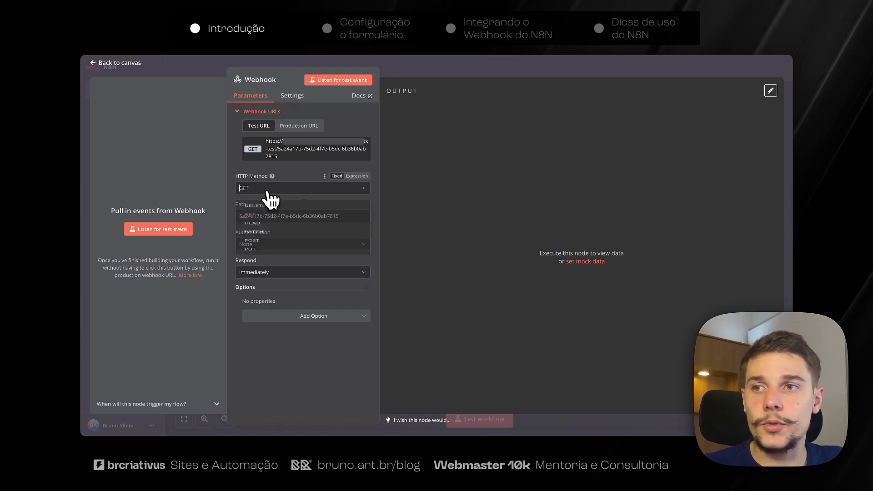
{"action": "left_click", "coordinate": [299, 266]}
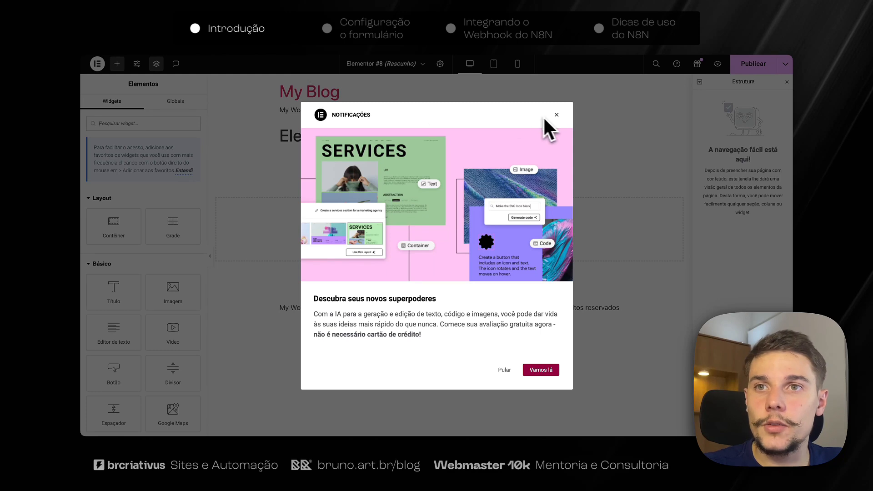
Dismiss the notification and drop a Form widget into the empty page section.
{"action": "left_click", "coordinate": [556, 115]}
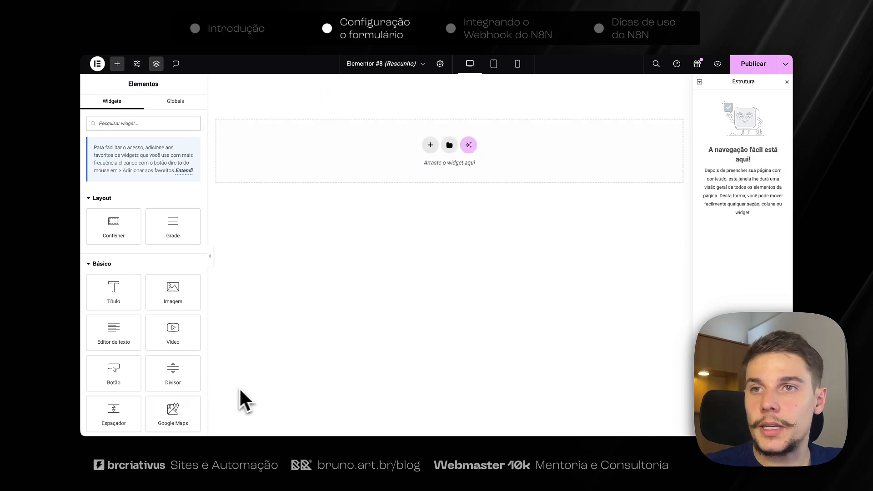
{"action": "left_click", "coordinate": [138, 124]}
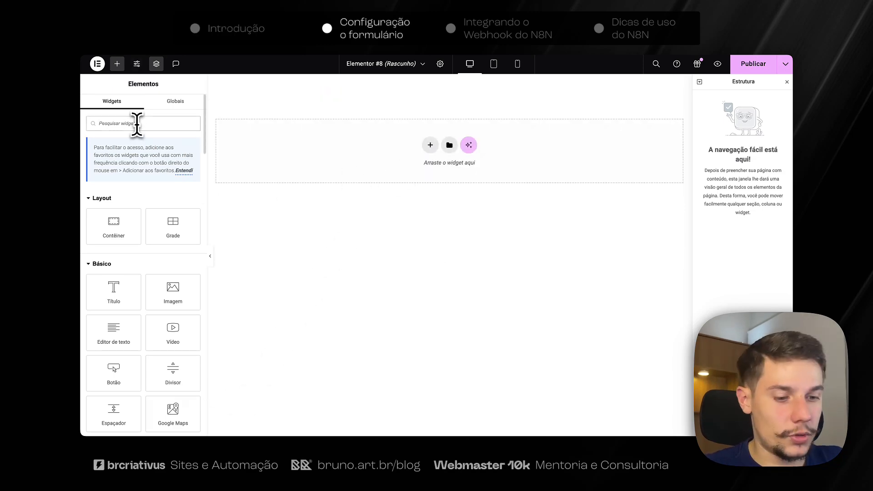
{"action": "type", "text": "form"}
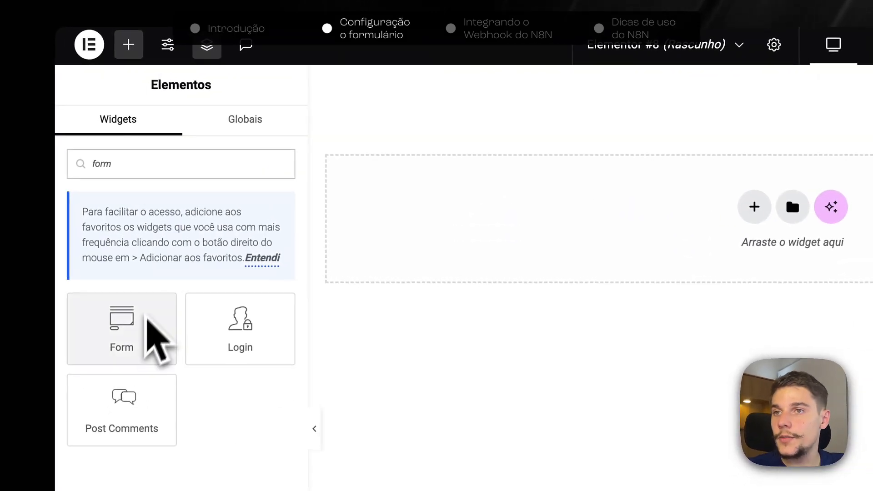
{"action": "left_click_drag", "start_coordinate": [146, 318], "coordinate": [557, 212]}
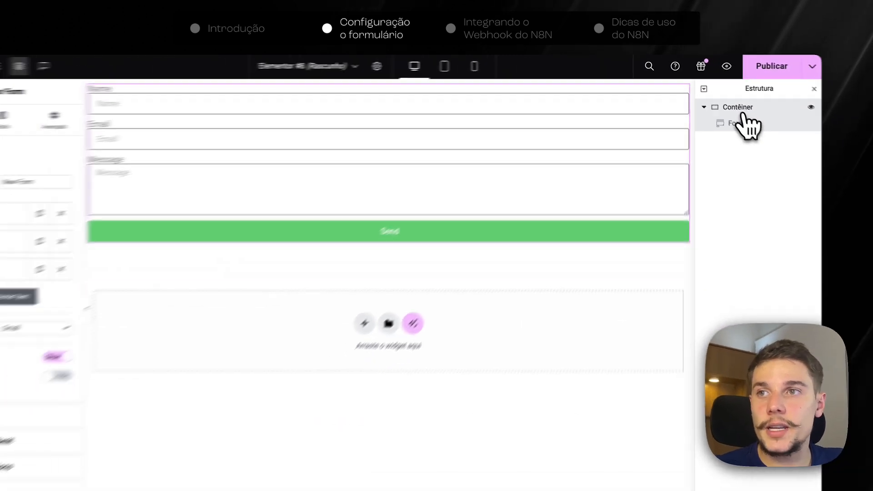
Give the form's container a column direction with the form centred vertically and horizontally.
{"action": "left_click", "coordinate": [860, 137]}
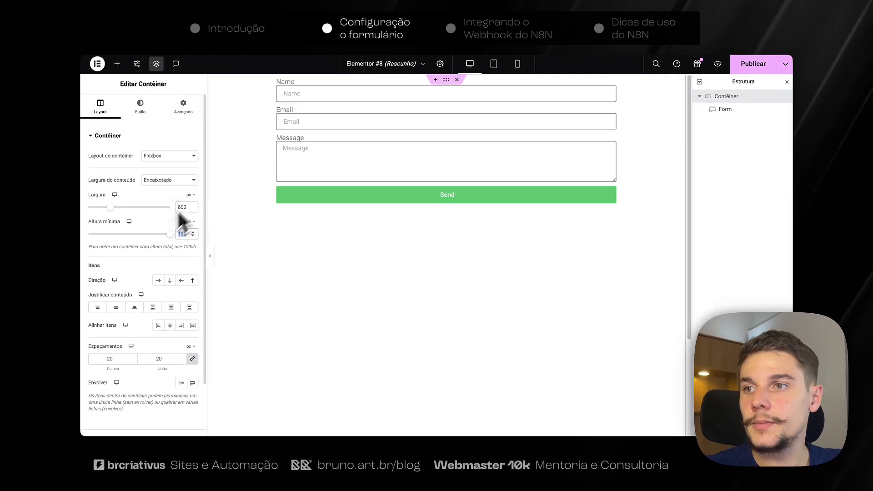
{"action": "left_click", "coordinate": [170, 280]}
{"action": "left_click", "coordinate": [115, 307]}
{"action": "left_click", "coordinate": [170, 325]}
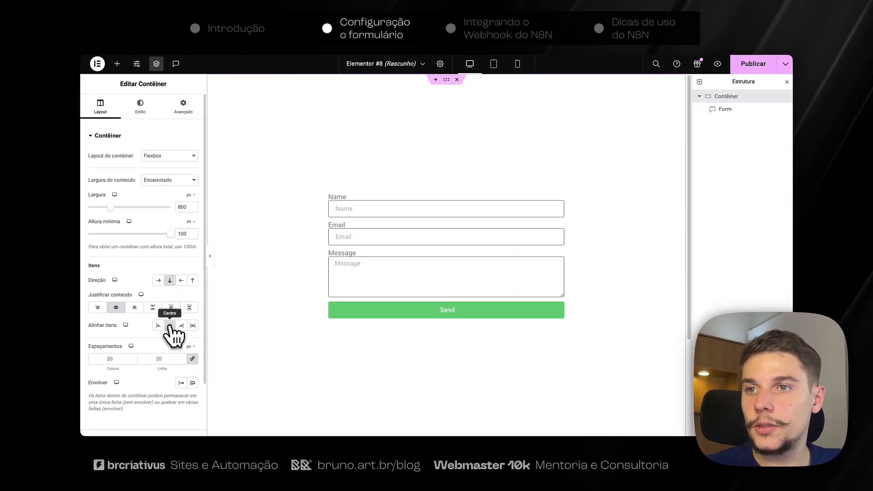
{"action": "left_click", "coordinate": [557, 199]}
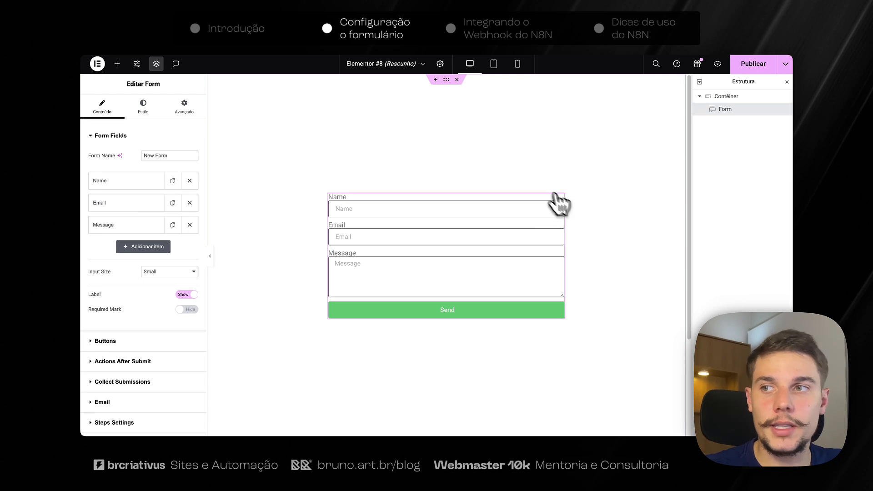
Change the Name field to label Nome, placeholder Nome and ID nome.
{"action": "left_click", "coordinate": [155, 184]}
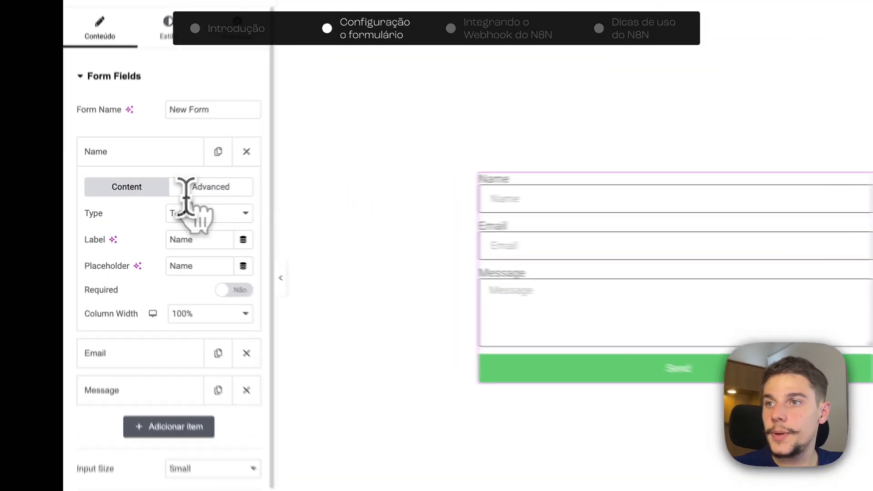
{"action": "double_click", "coordinate": [210, 239]}
{"action": "type", "text": "Nome"}
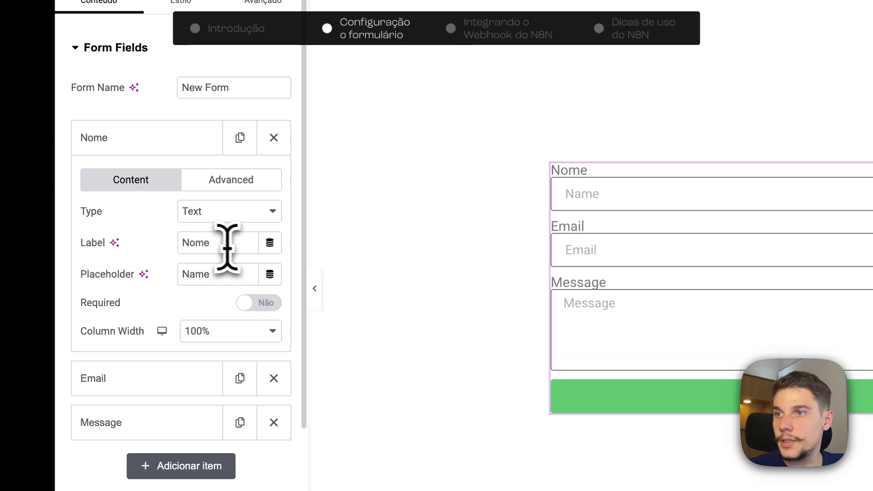
{"action": "double_click", "coordinate": [199, 245]}
{"action": "key", "text": "super+c"}
{"action": "double_click", "coordinate": [230, 275]}
{"action": "key", "text": "super+v"}
{"action": "left_click", "coordinate": [231, 179]}
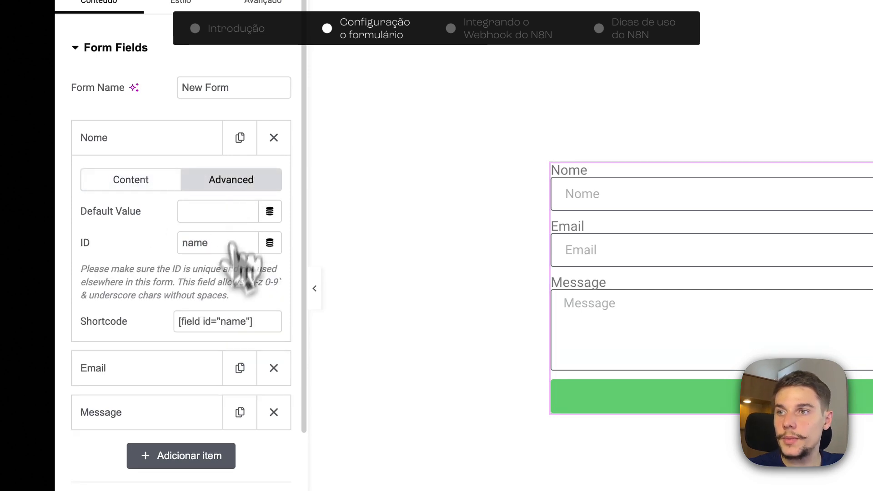
{"action": "double_click", "coordinate": [244, 243]}
{"action": "type", "text": "nome"}
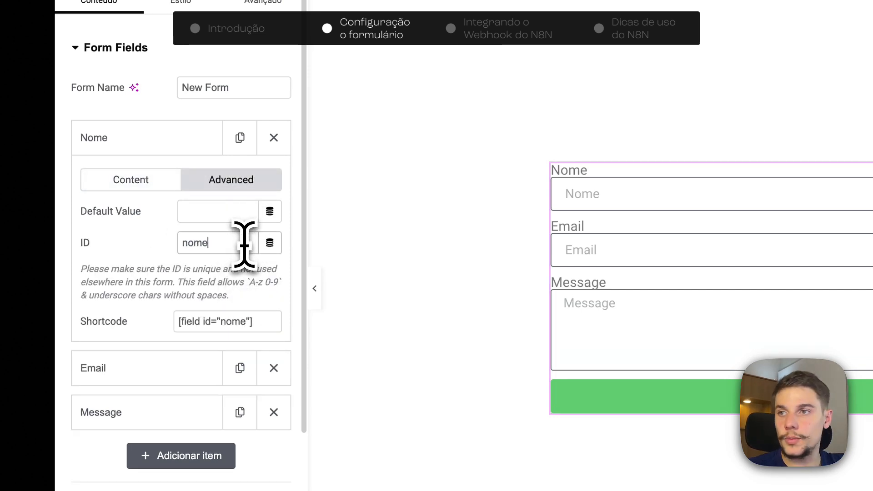
{"action": "left_click", "coordinate": [141, 143]}
Change the Message field to label Mensagem, placeholder Mensagem and ID mensagem.
{"action": "left_click", "coordinate": [191, 182]}
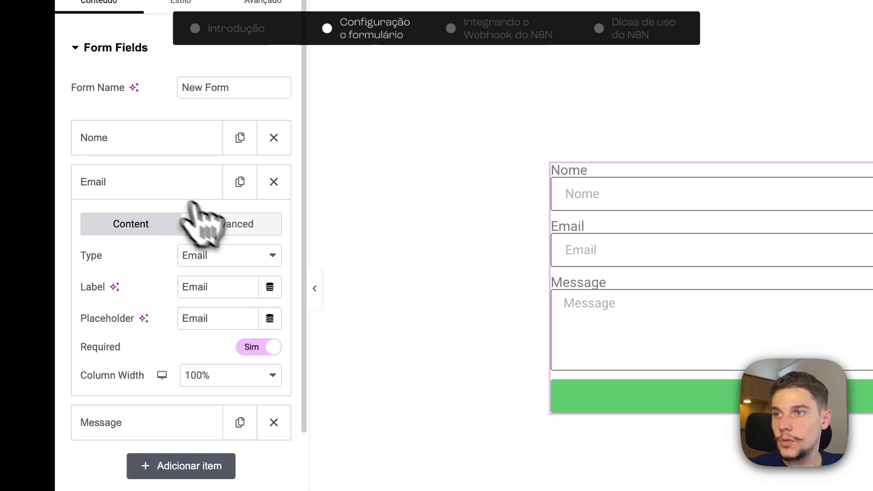
{"action": "left_click", "coordinate": [137, 190]}
{"action": "left_click", "coordinate": [172, 226]}
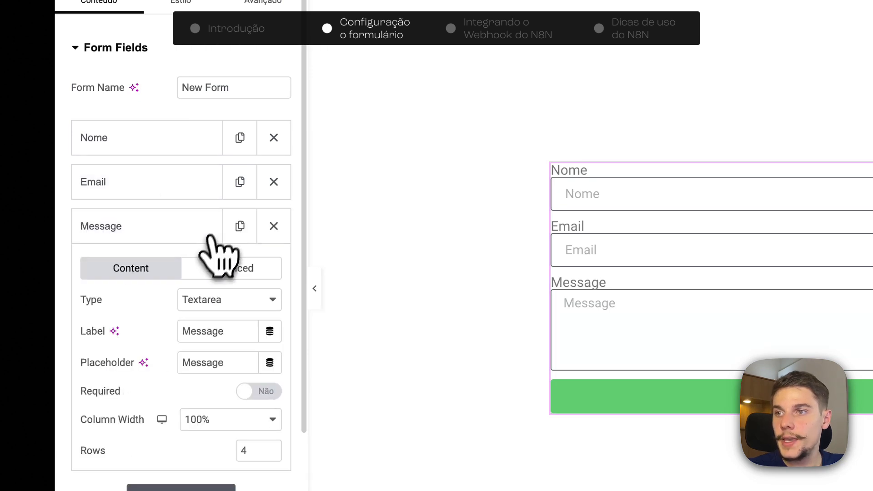
{"action": "double_click", "coordinate": [211, 333]}
{"action": "type", "text": "Mensagem"}
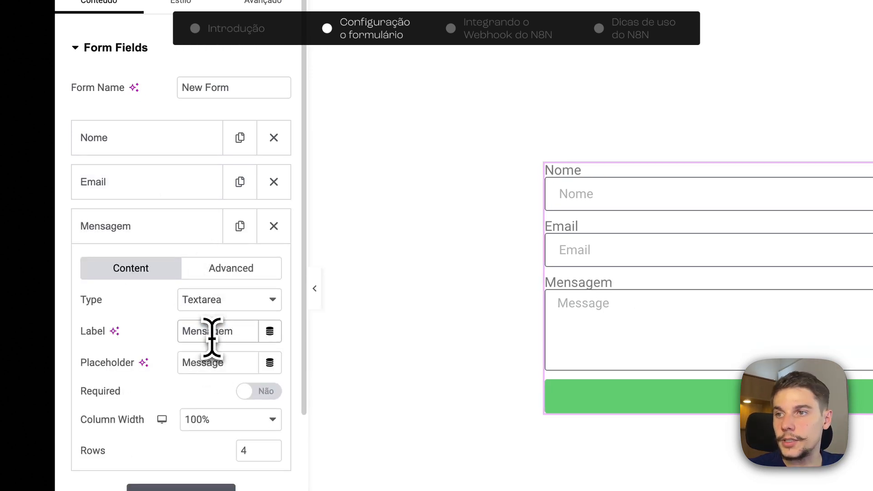
{"action": "double_click", "coordinate": [211, 334]}
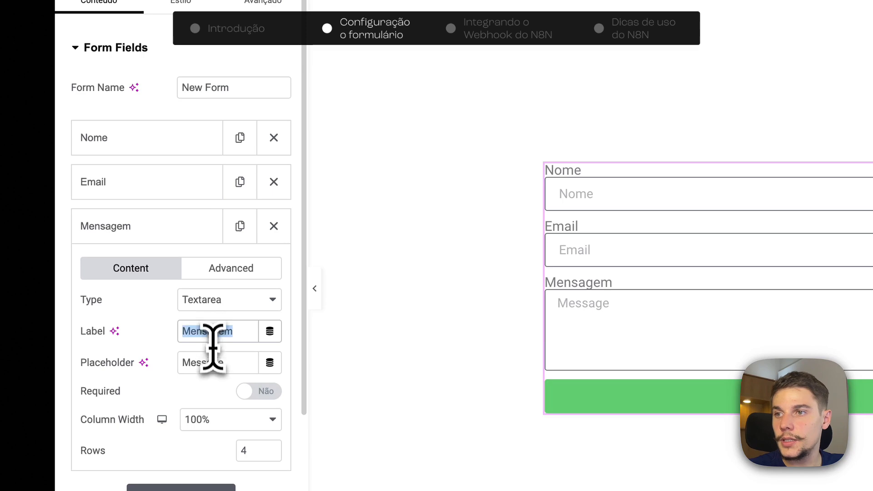
{"action": "double_click", "coordinate": [213, 362]}
{"action": "type", "text": "Mensagem"}
{"action": "left_click", "coordinate": [227, 269]}
{"action": "double_click", "coordinate": [216, 331]}
{"action": "type", "text": "Mensagem"}
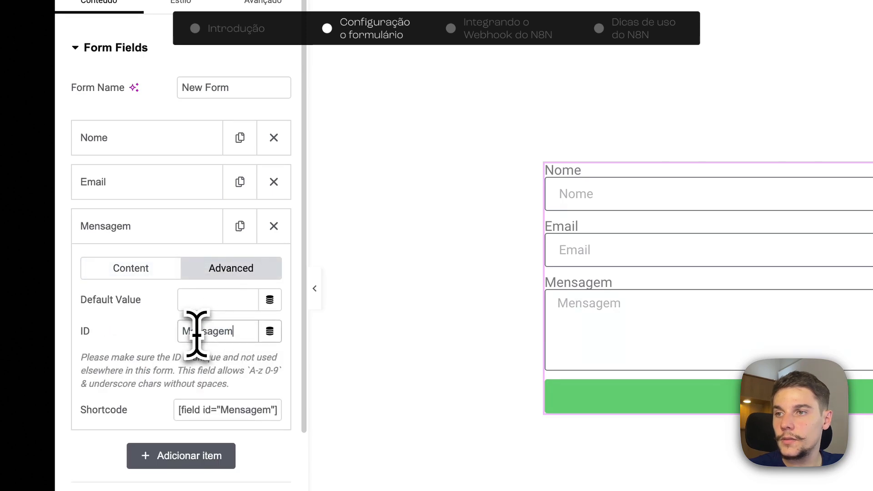
{"action": "left_click_drag", "start_coordinate": [191, 331], "coordinate": [177, 331]}
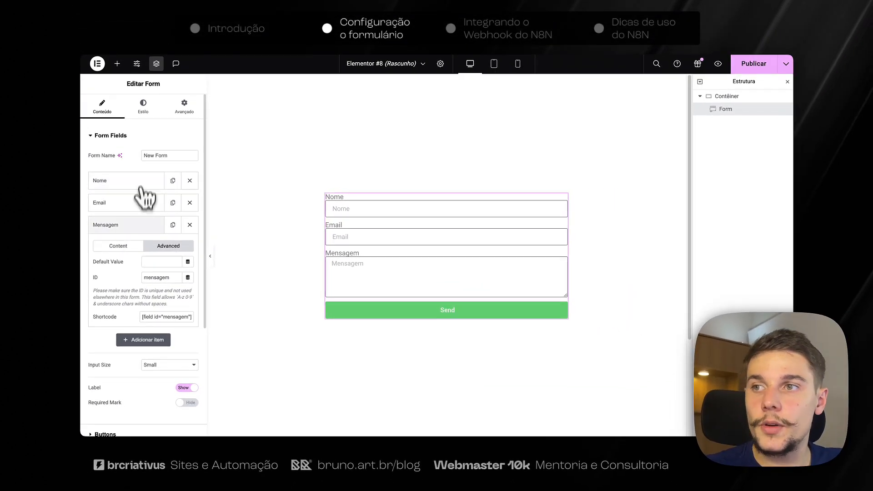
{"action": "left_click", "coordinate": [139, 224]}
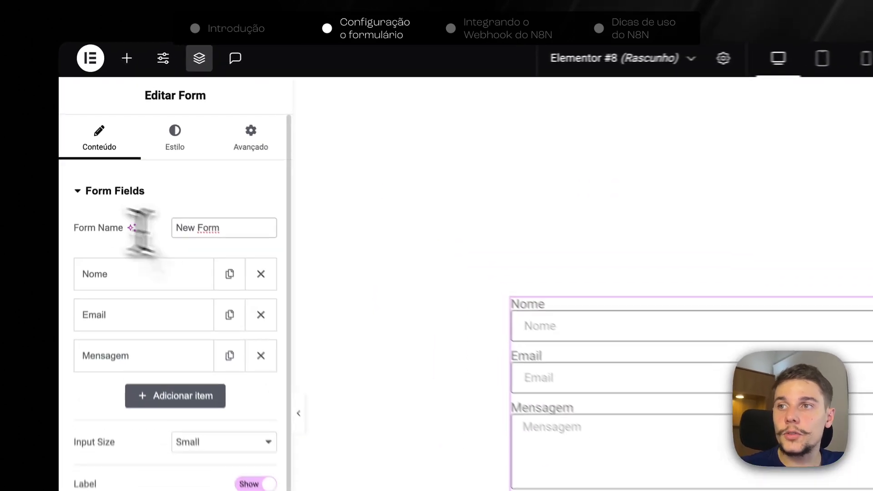
Replace the form name 'New Form' with '[SITE] Formulário de Contato'.
{"action": "left_click", "coordinate": [166, 156]}
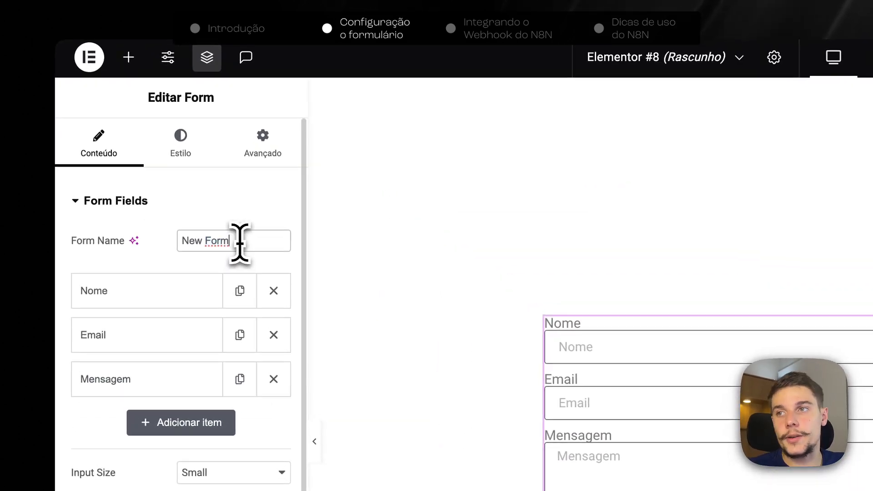
{"action": "triple_click", "coordinate": [242, 244]}
{"action": "key", "text": "BackSpace"}
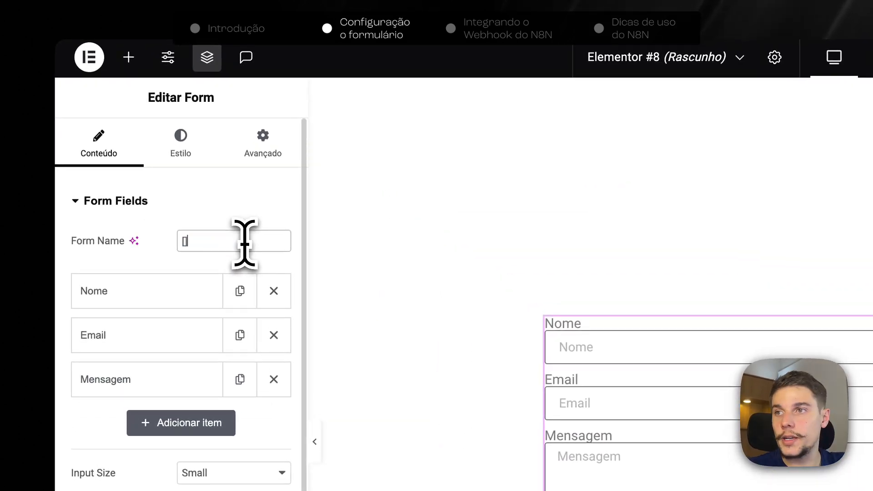
{"action": "type", "text": "[SITE"}
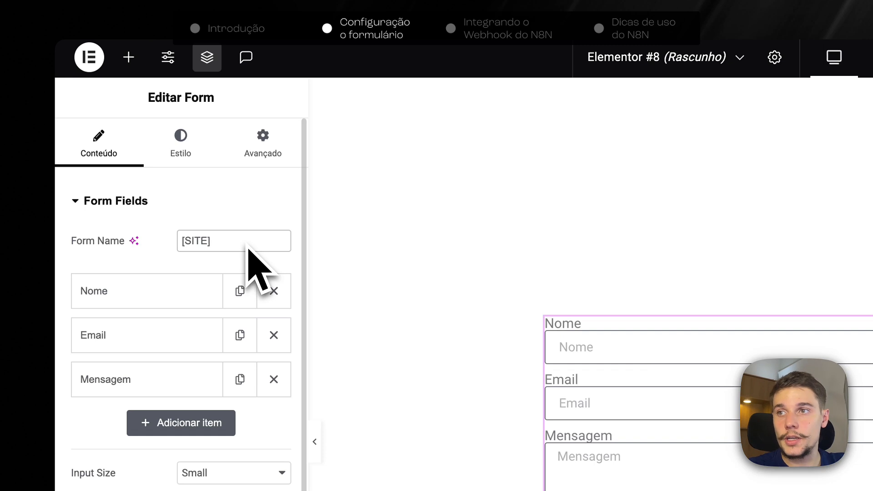
{"action": "type", "text": "] Formulário de"}
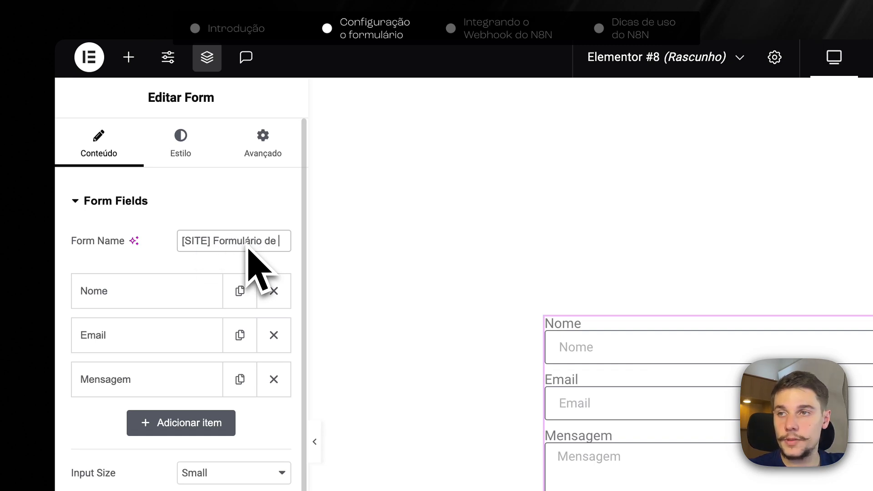
{"action": "type", "text": " Contato"}
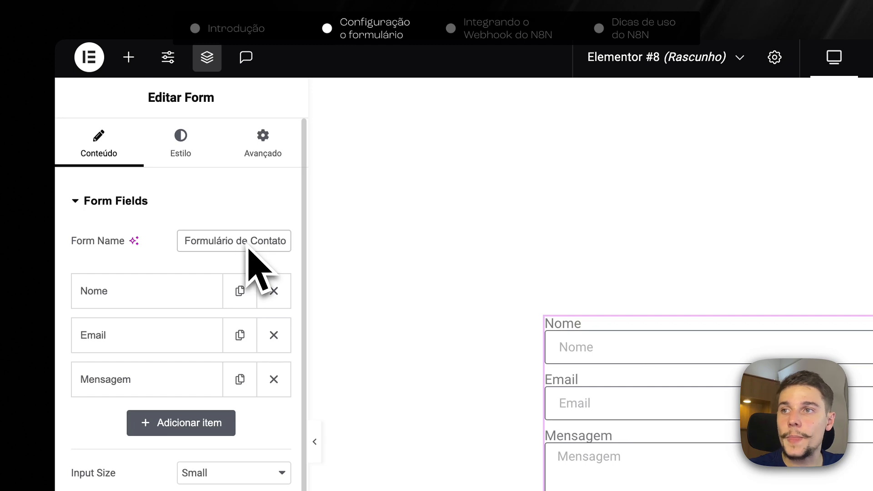
{"action": "left_click", "coordinate": [254, 255]}
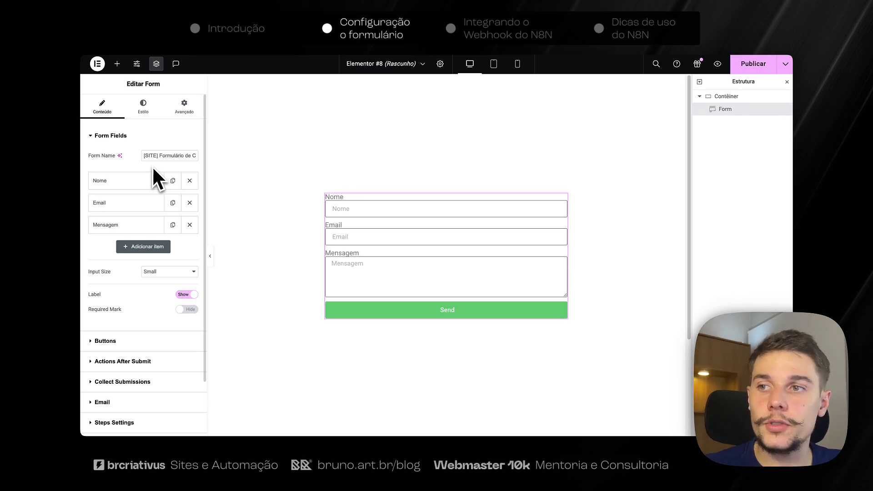
Set the form's input size to Medium and change the submit button text from Send to Enviar.
{"action": "left_click", "coordinate": [159, 285]}
{"action": "scroll", "coordinate": [132, 284], "scroll_direction": "down", "scroll_amount": 1}
{"action": "scroll", "coordinate": [131, 295], "scroll_direction": "down", "scroll_amount": 3}
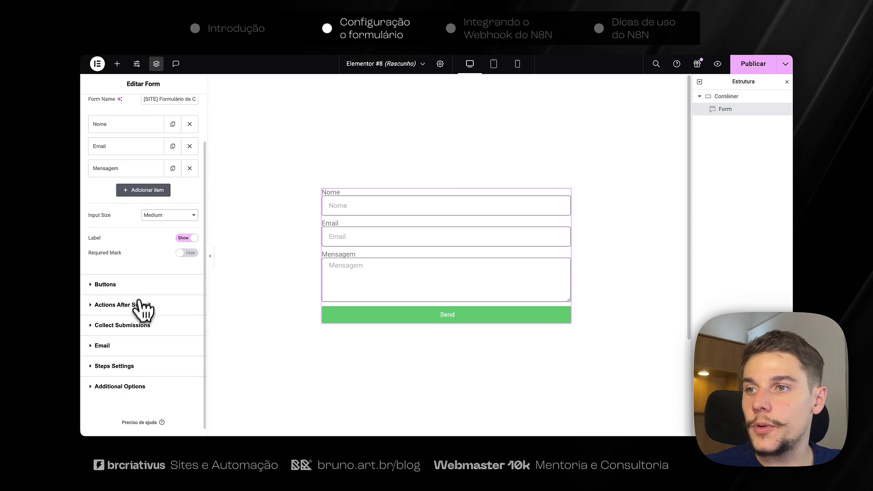
{"action": "left_click", "coordinate": [138, 285]}
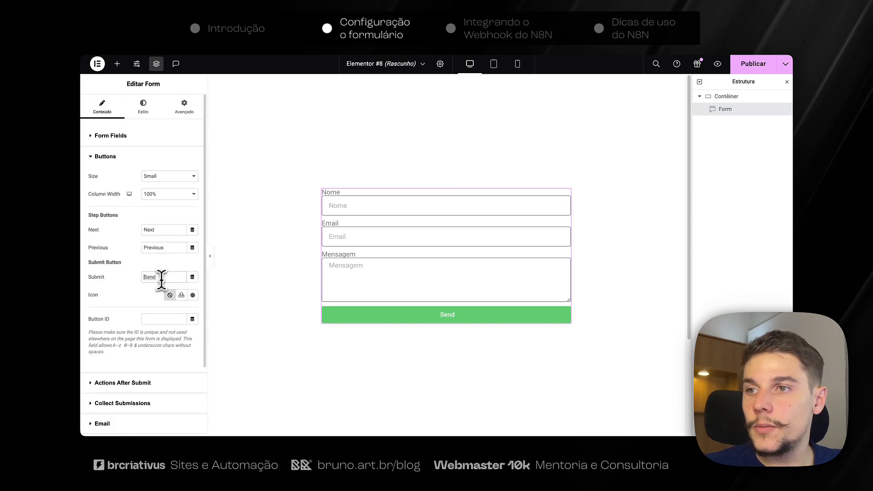
{"action": "double_click", "coordinate": [163, 277]}
{"action": "type", "text": "Enviar"}
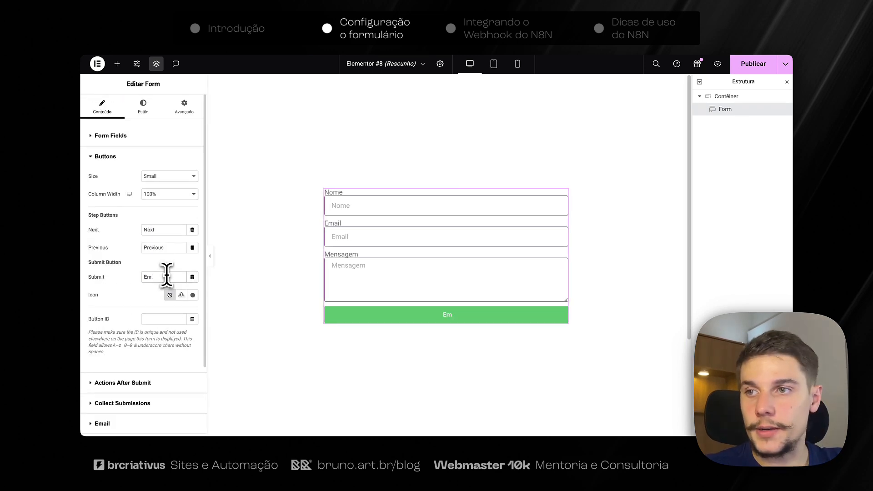
{"action": "scroll", "coordinate": [156, 272], "scroll_direction": "down", "scroll_amount": 3}
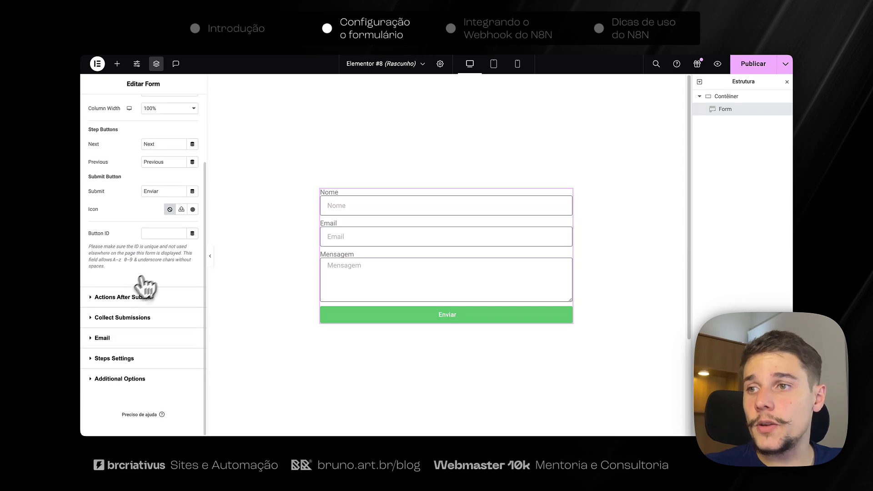
{"action": "left_click", "coordinate": [129, 296]}
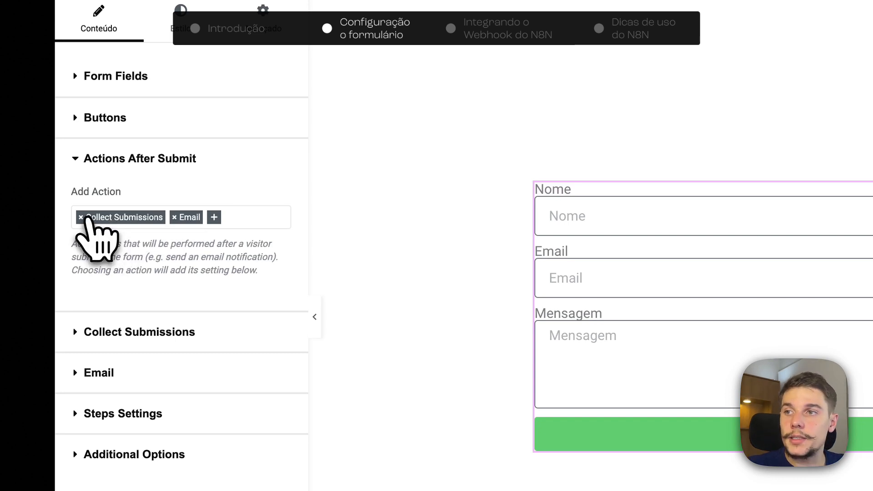
Replace the Collect Submissions and Email after-submit actions with a single Webhook action.
{"action": "left_click", "coordinate": [81, 217]}
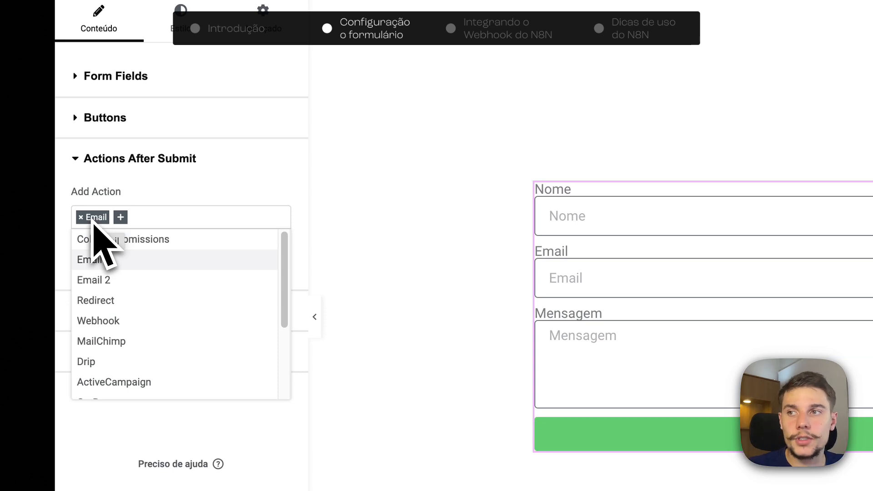
{"action": "left_click", "coordinate": [83, 218]}
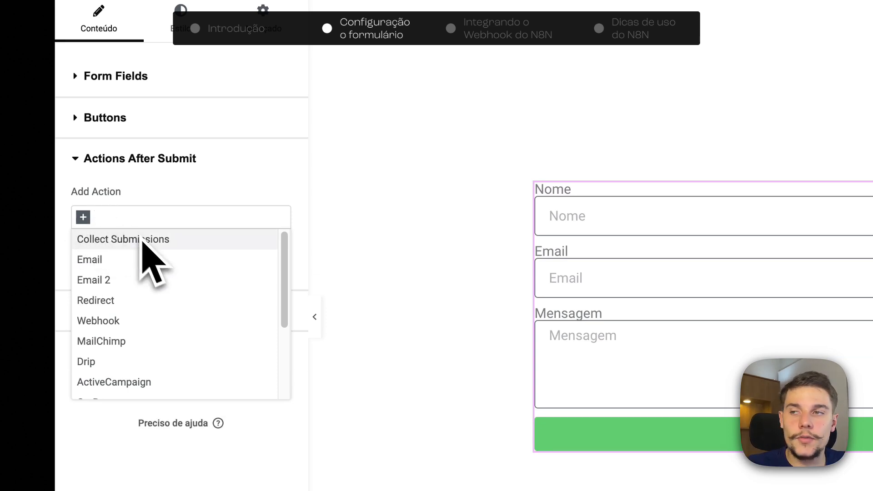
{"action": "left_click", "coordinate": [137, 218]}
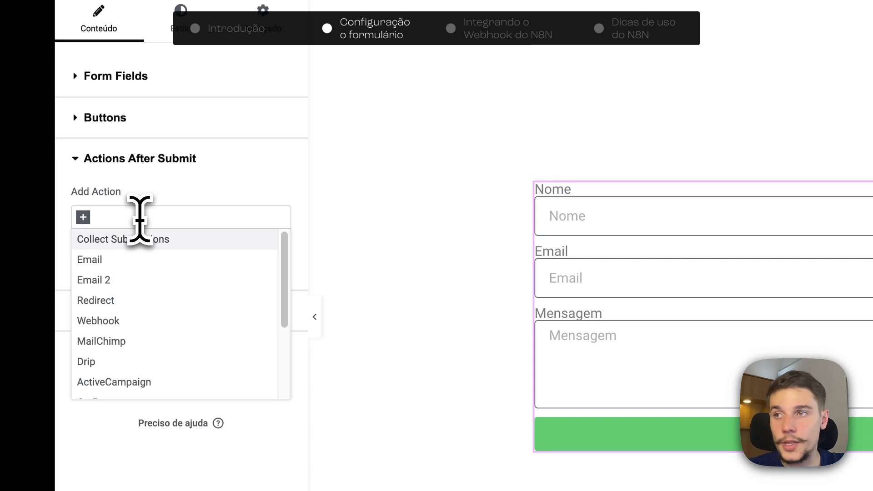
{"action": "type", "text": "web"}
{"action": "left_click", "coordinate": [107, 239]}
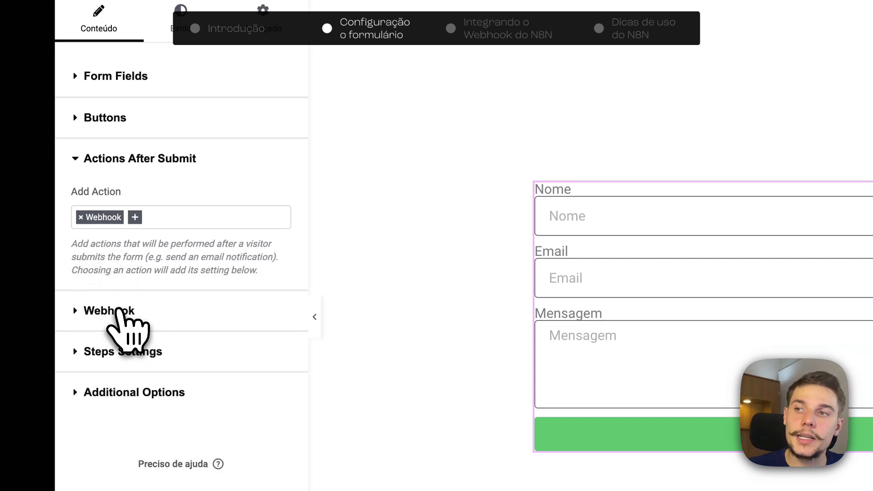
{"action": "left_click", "coordinate": [119, 312]}
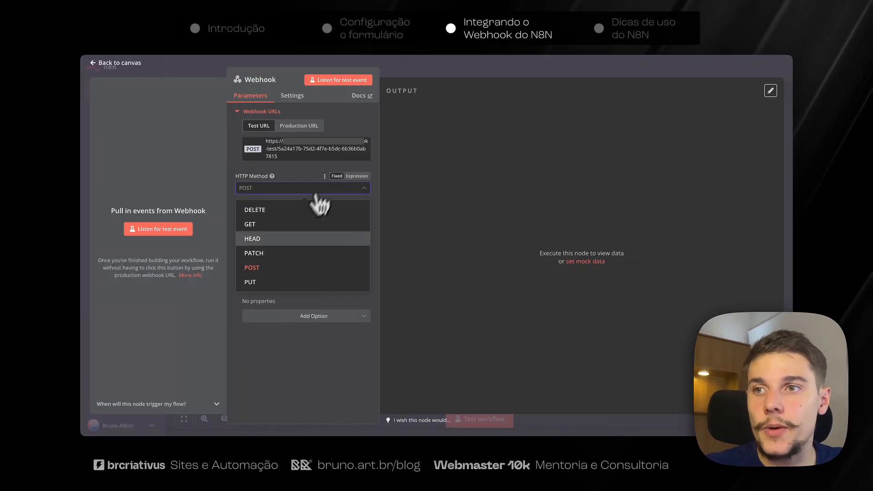
Choose POST as the n8n Webhook node's HTTP Method.
{"action": "left_click", "coordinate": [268, 268]}
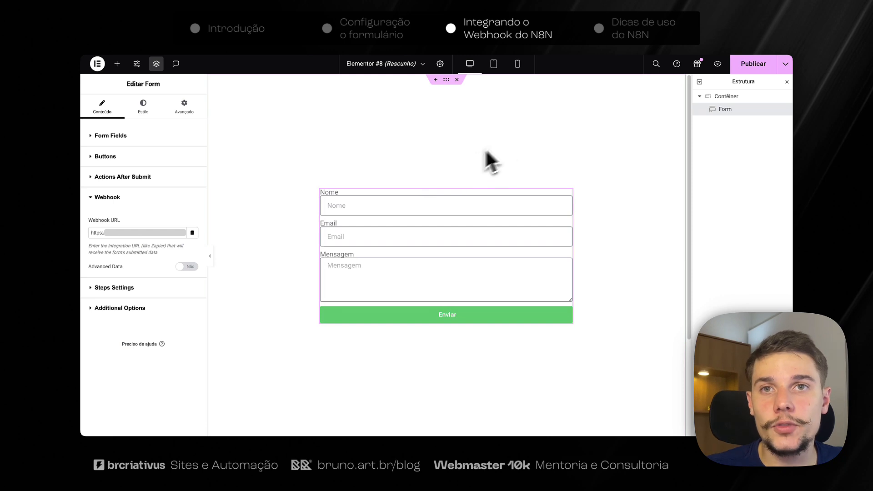
Publish the Elementor form page and return to the n8n Webhook node tab.
{"action": "left_click", "coordinate": [752, 69]}
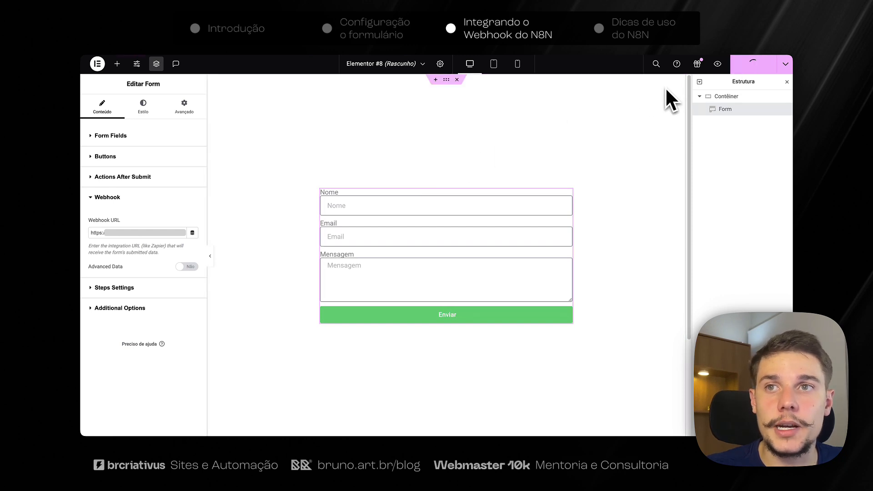
{"action": "key", "text": "ctrl+Tab"}
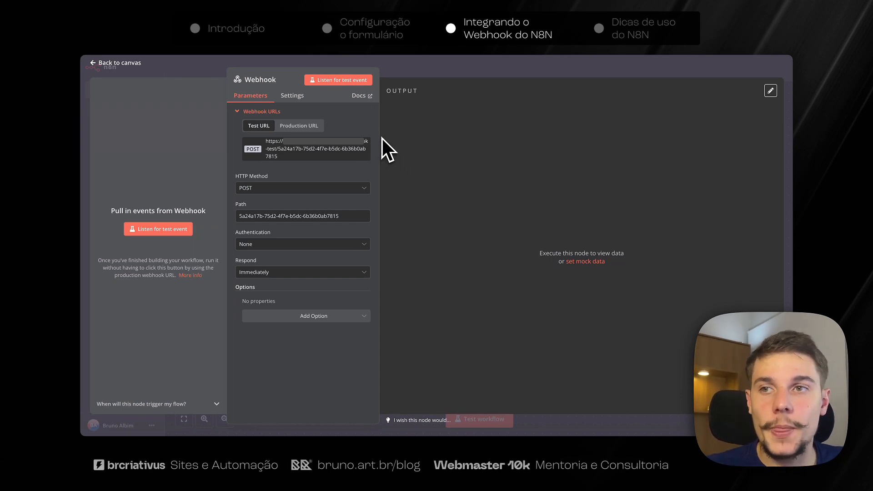
View the production URL, switch back to the test URL, and start listening for a test event.
{"action": "left_click", "coordinate": [301, 126]}
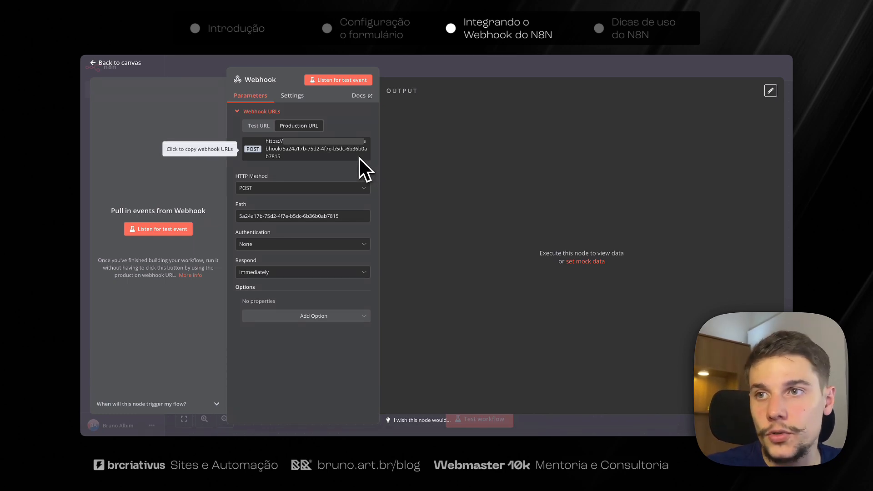
{"action": "left_click", "coordinate": [257, 127]}
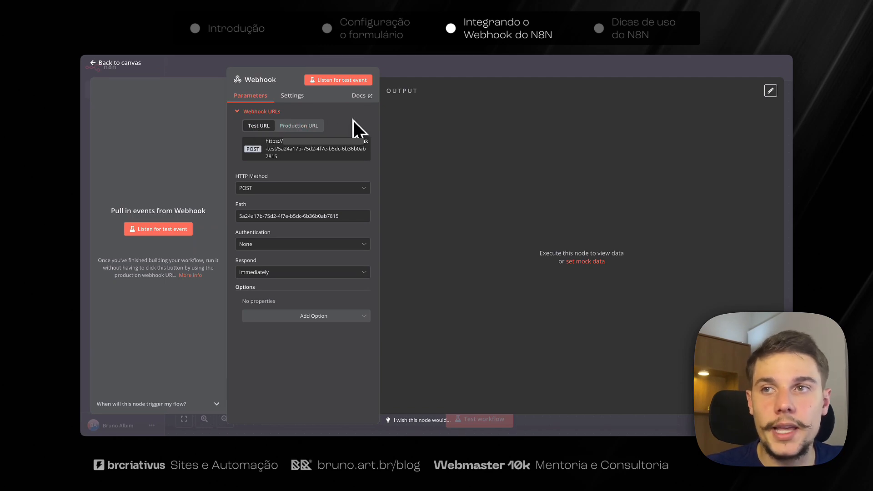
{"action": "left_click", "coordinate": [335, 82]}
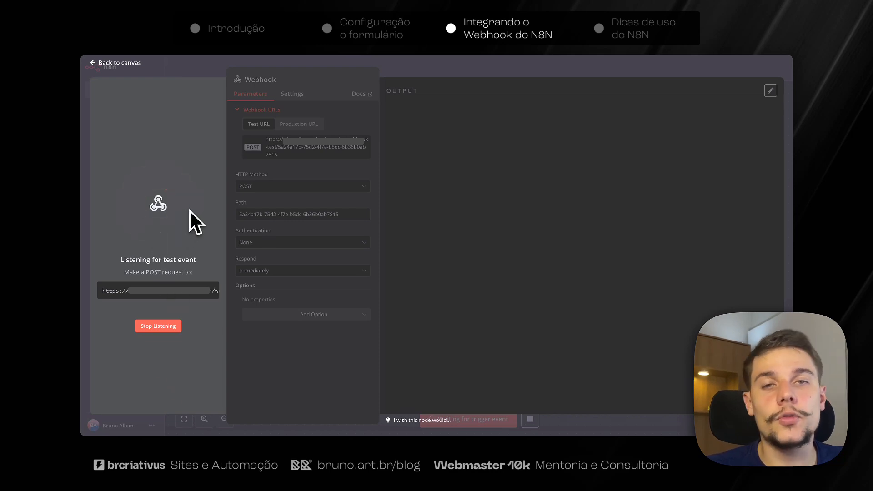
Submit the live contact form with a test name, e-mail and the message 'Olá mundo'.
{"action": "left_click", "coordinate": [349, 16]}
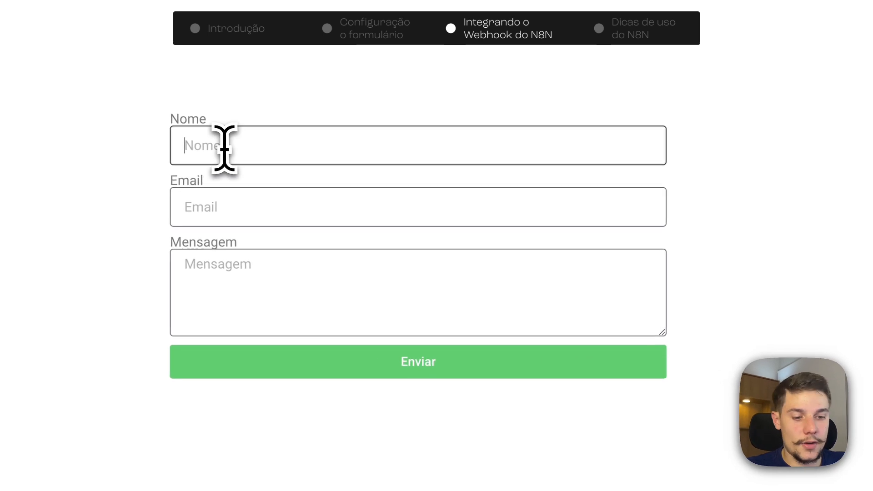
{"action": "left_click", "coordinate": [222, 145]}
{"action": "type", "text": "Bruno"}
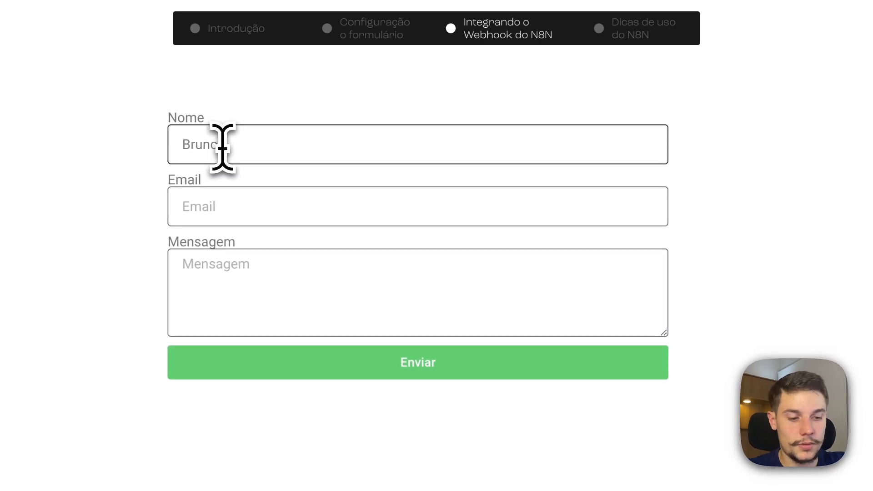
{"action": "type", "text": " teste"}
{"action": "key", "text": "Tab"}
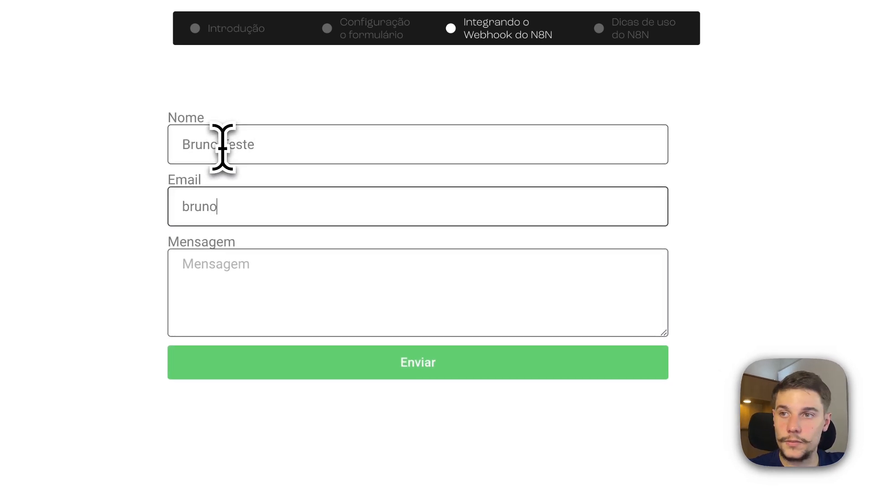
{"action": "key", "text": "Tab"}
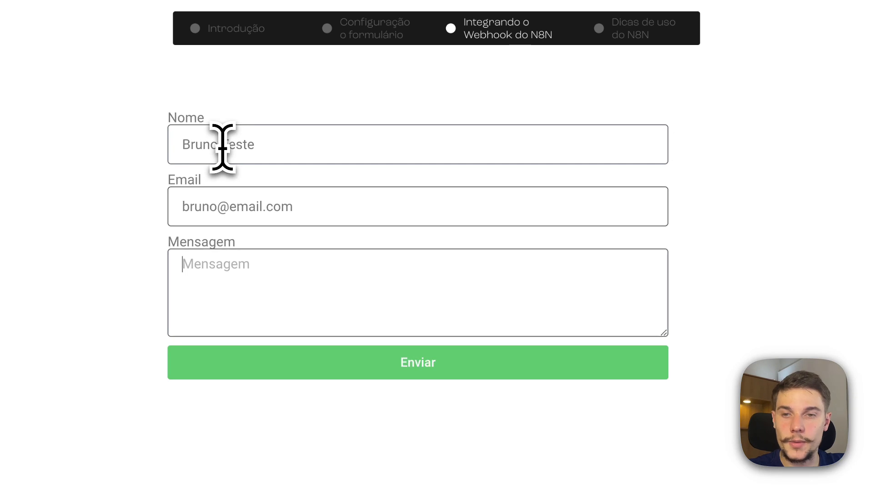
{"action": "type", "text": "Olpá"}
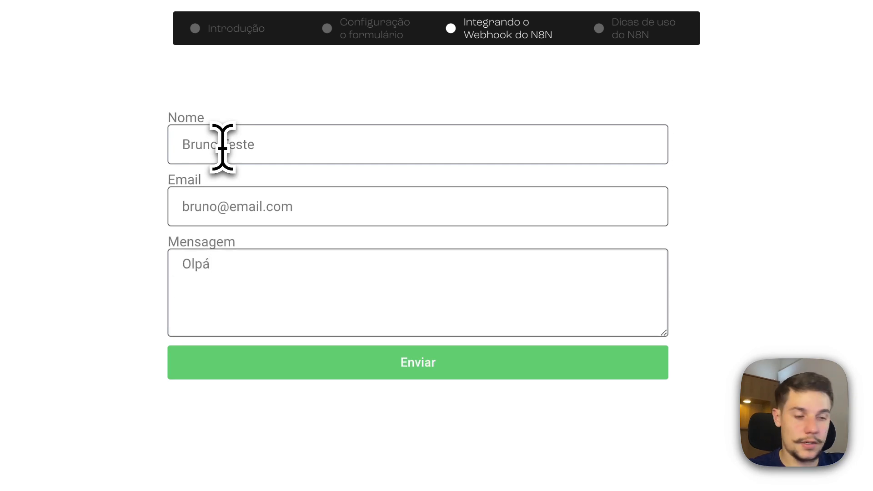
{"action": "type", "text": "á mundo!"}
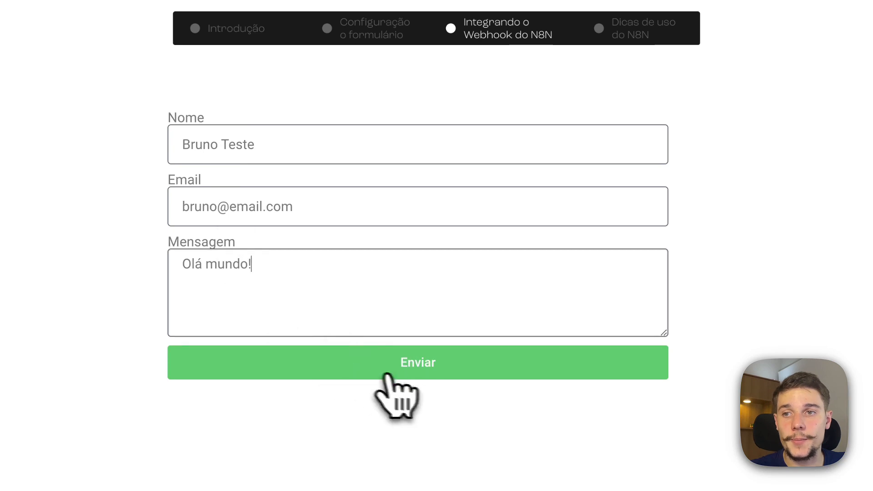
{"action": "left_click", "coordinate": [438, 372]}
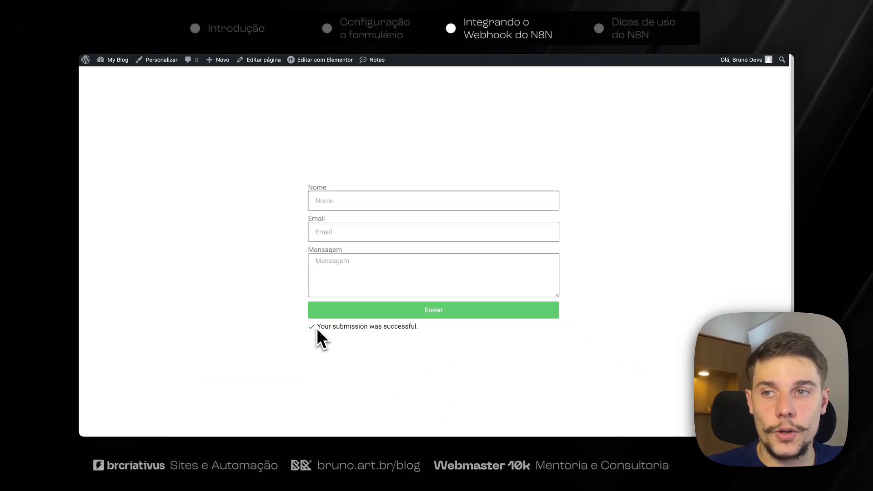
{"action": "left_click_drag", "start_coordinate": [317, 330], "coordinate": [412, 329]}
{"action": "left_click", "coordinate": [411, 330]}
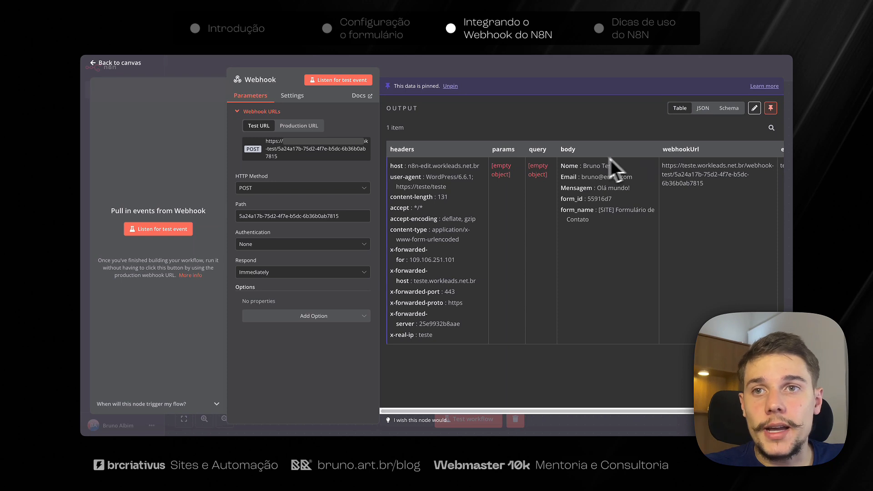
Point out the Nome, Email, Mensagem, form_id and form_name values, then show the output as JSON.
{"action": "scroll", "coordinate": [563, 155], "scroll_direction": "right", "scroll_amount": 2}
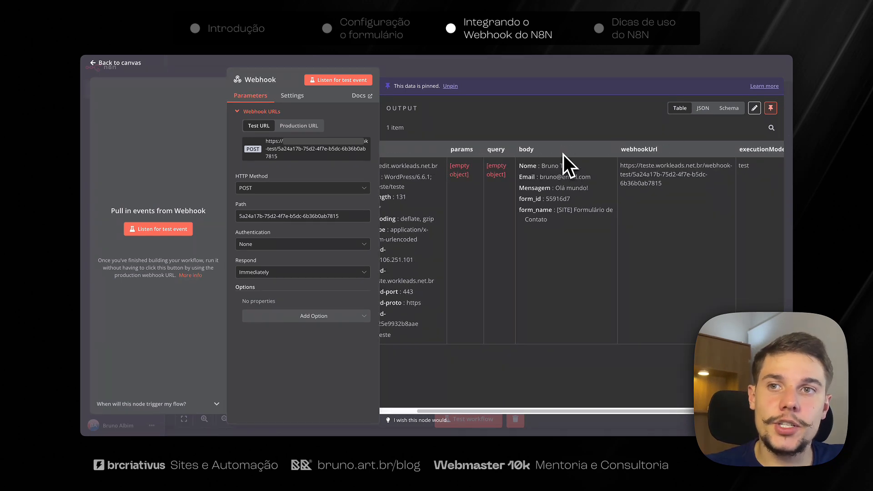
{"action": "scroll", "coordinate": [555, 156], "scroll_direction": "right", "scroll_amount": 1}
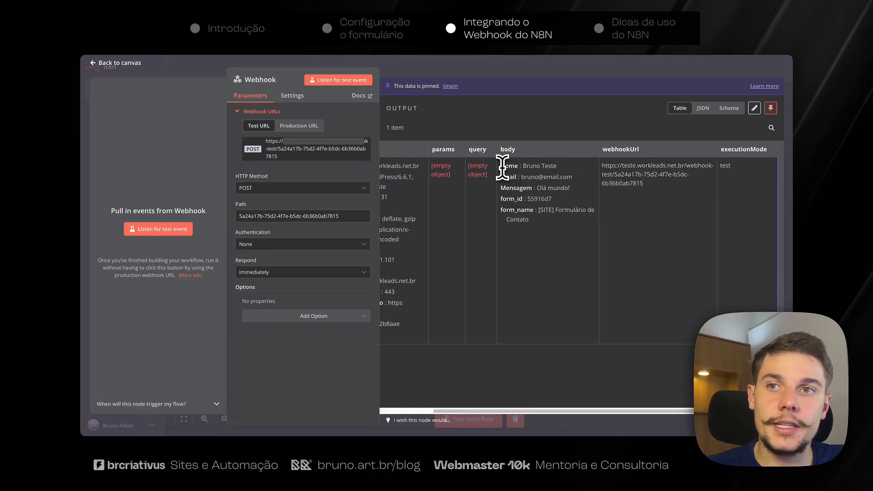
{"action": "left_click_drag", "start_coordinate": [502, 168], "coordinate": [566, 187]}
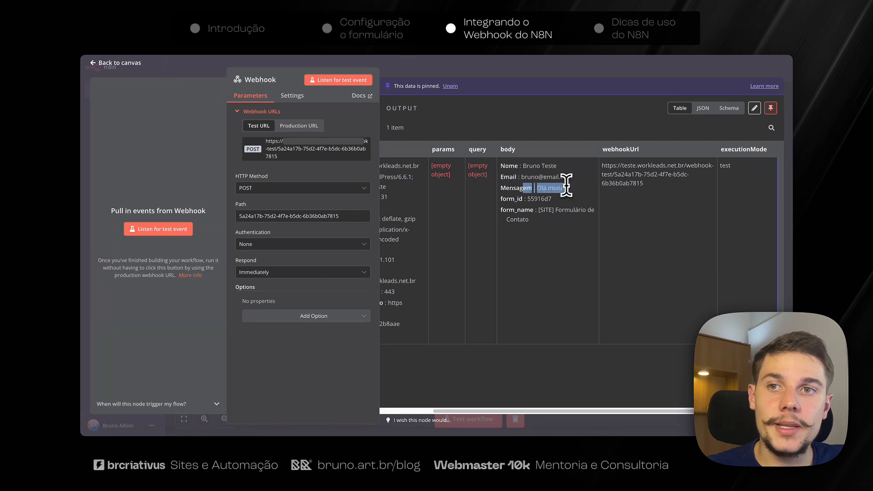
{"action": "left_click_drag", "start_coordinate": [509, 198], "coordinate": [559, 201]}
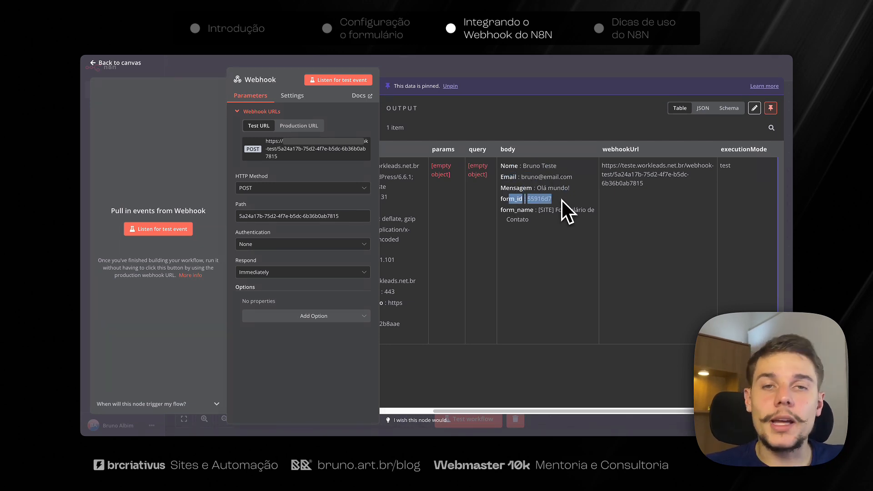
{"action": "triple_click", "coordinate": [529, 221]}
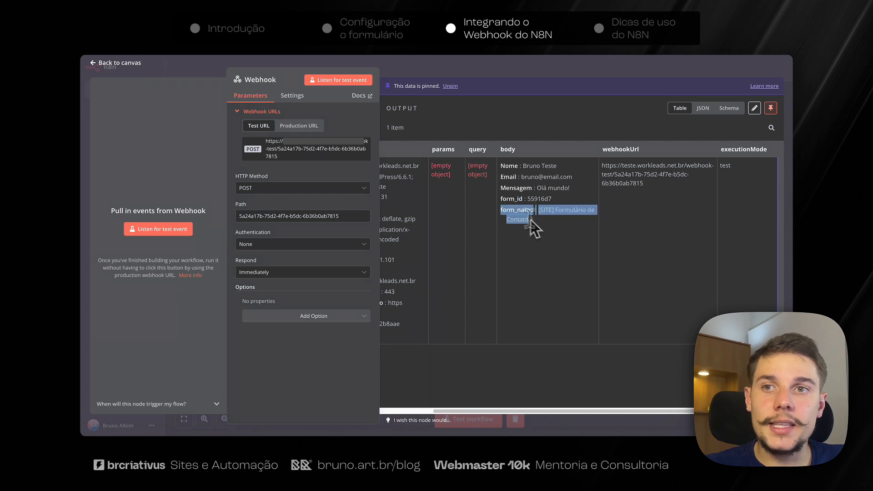
{"action": "left_click_drag", "start_coordinate": [539, 210], "coordinate": [552, 222]}
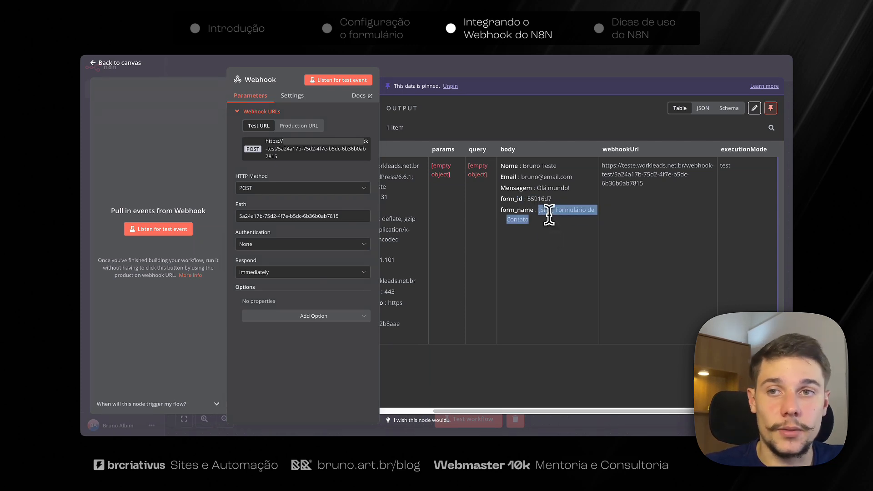
{"action": "left_click", "coordinate": [552, 220]}
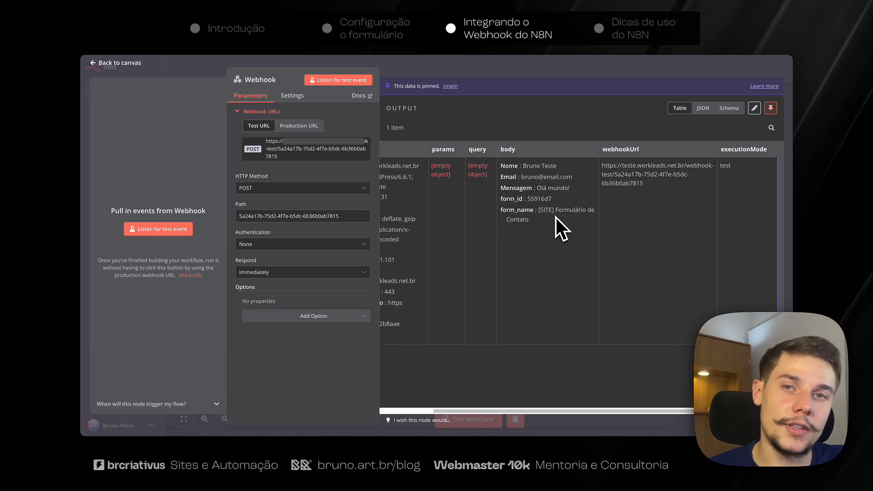
{"action": "left_click_drag", "start_coordinate": [528, 199], "coordinate": [549, 198]}
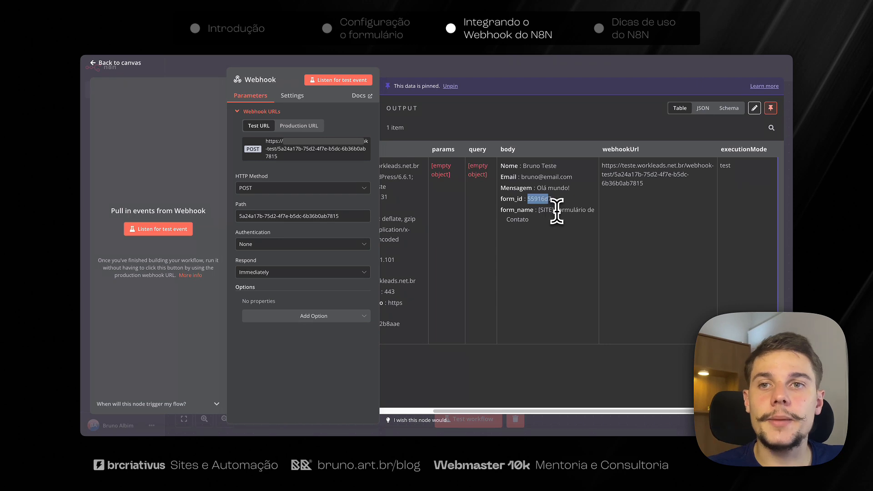
{"action": "left_click", "coordinate": [703, 109]}
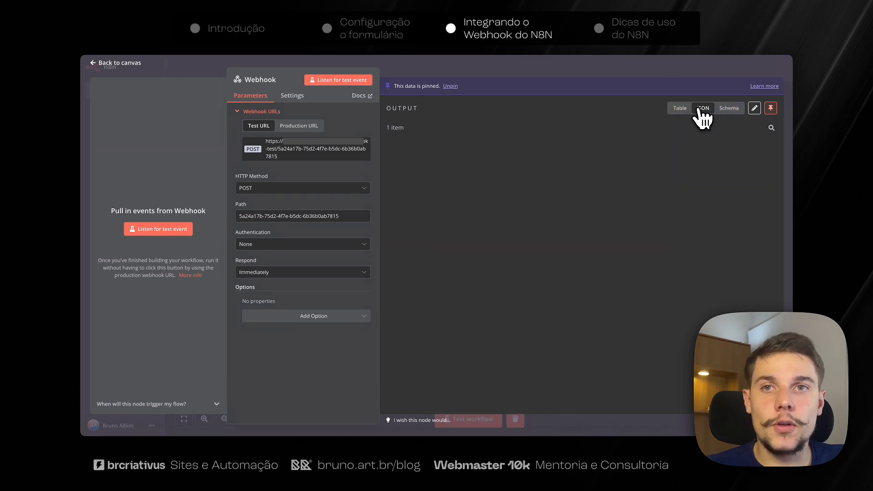
Review the Nome through form_id fields in the JSON body, then return to the canvas.
{"action": "scroll", "coordinate": [590, 280], "scroll_direction": "down", "scroll_amount": 2}
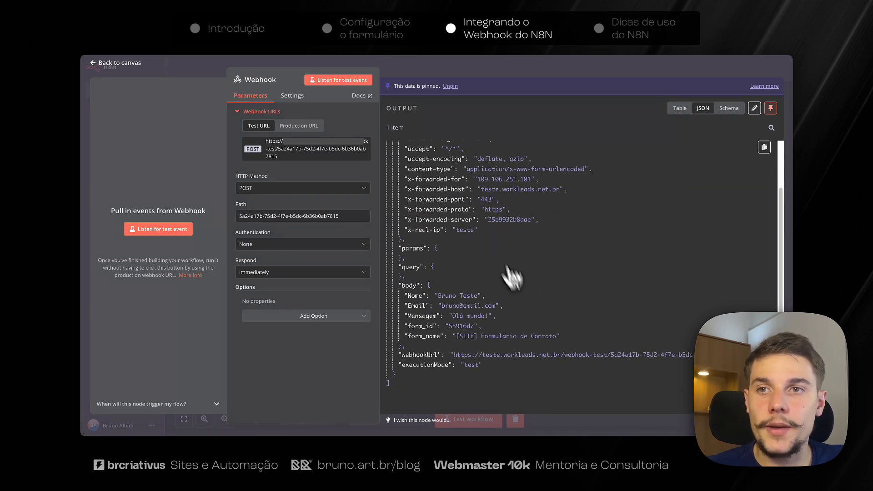
{"action": "left_click_drag", "start_coordinate": [405, 296], "coordinate": [520, 377]}
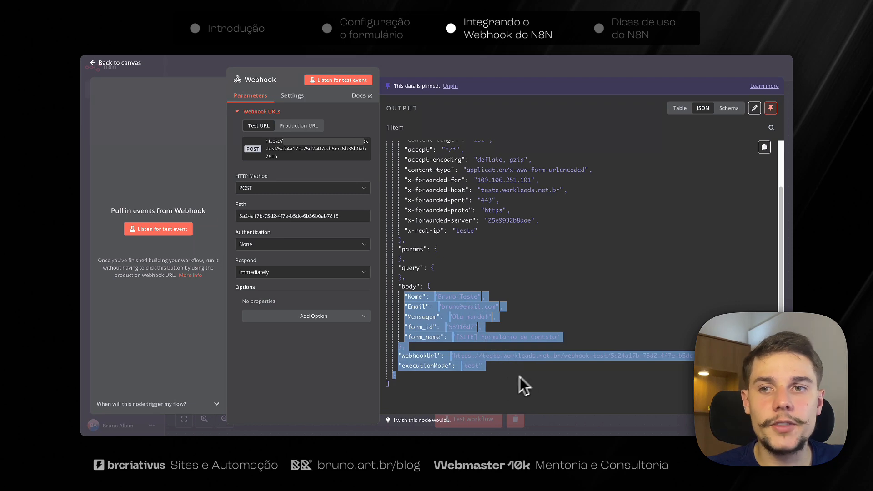
{"action": "left_click", "coordinate": [535, 371]}
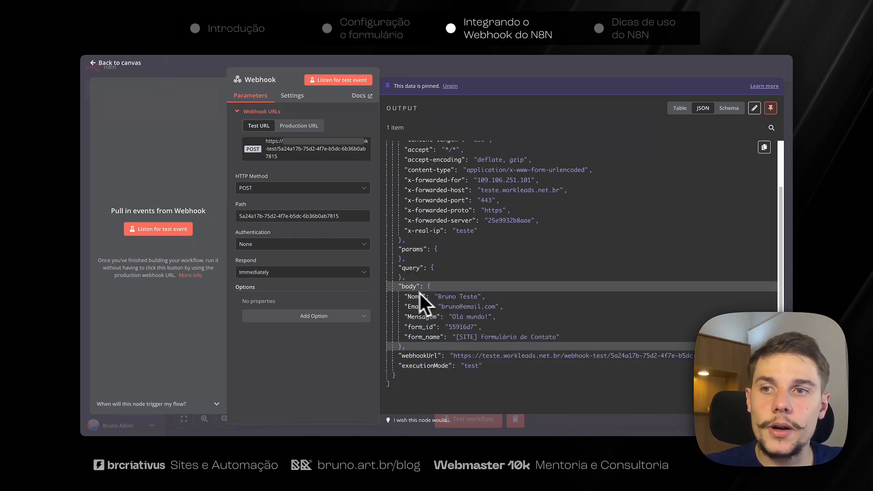
{"action": "left_click_drag", "start_coordinate": [435, 293], "coordinate": [475, 327]}
{"action": "left_click", "coordinate": [486, 325]}
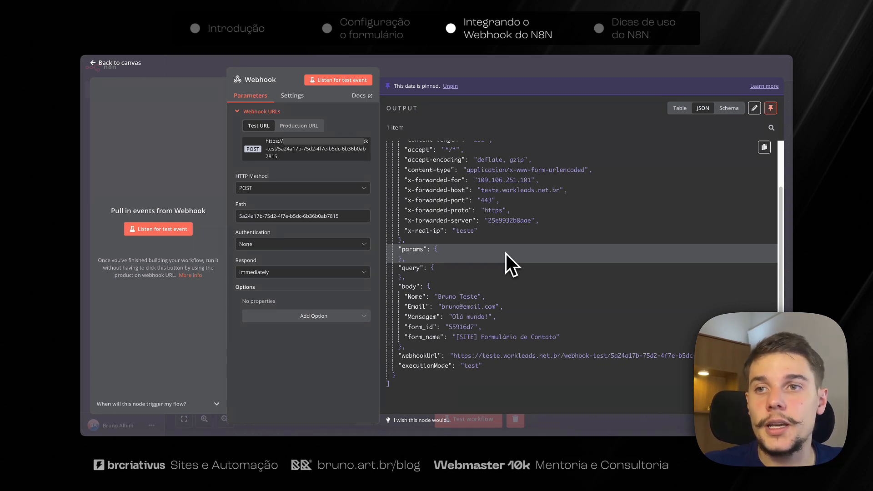
{"action": "key", "text": "Escape"}
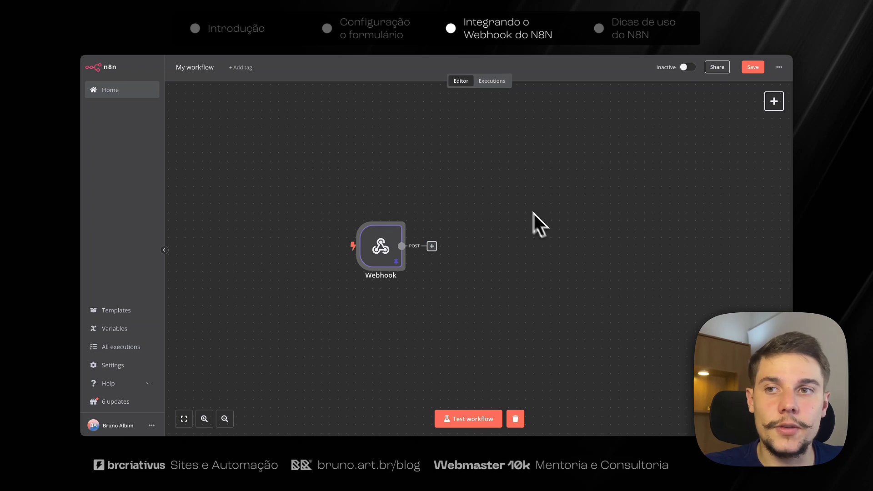
Add a Send Email node after the Webhook by searching 'email'.
{"action": "left_click", "coordinate": [432, 246]}
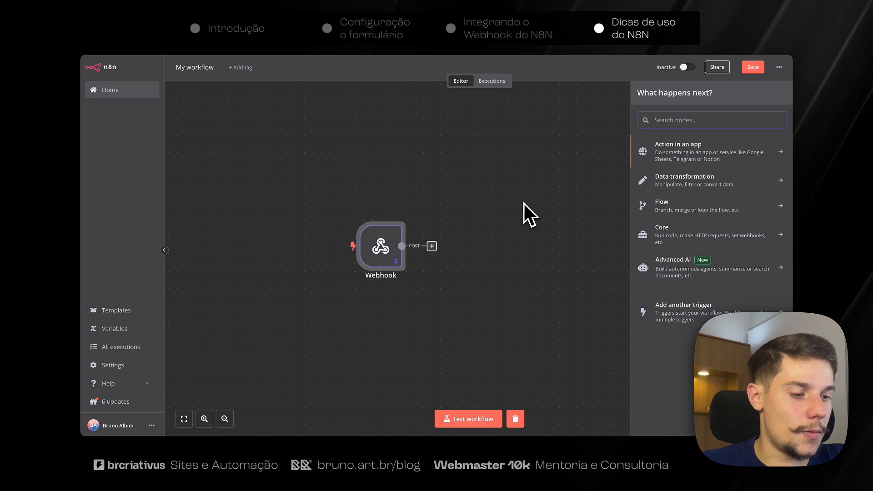
{"action": "type", "text": "email"}
{"action": "key", "text": "Return"}
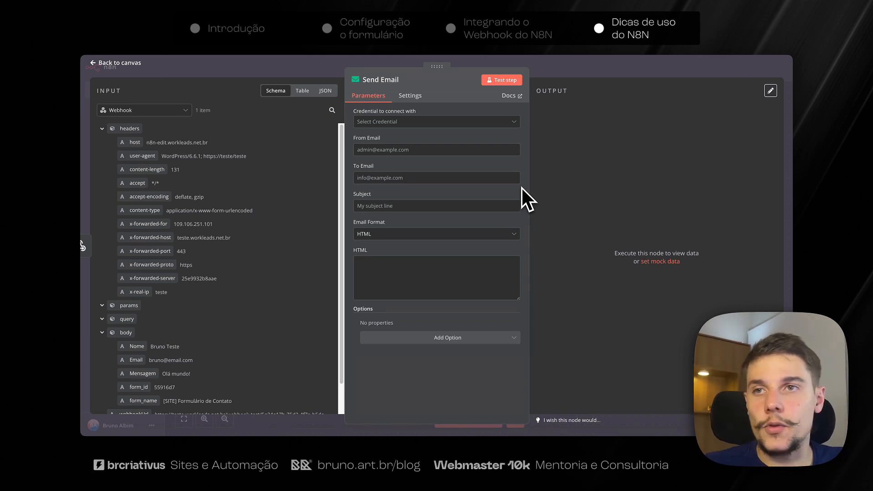
{"action": "key", "text": "Escape"}
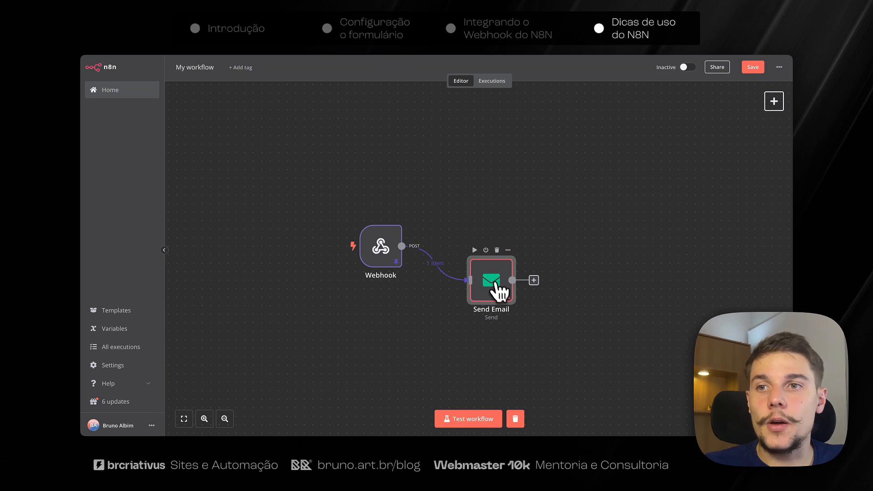
Search for 'trello' to add another node after the Webhook.
{"action": "left_click", "coordinate": [404, 247]}
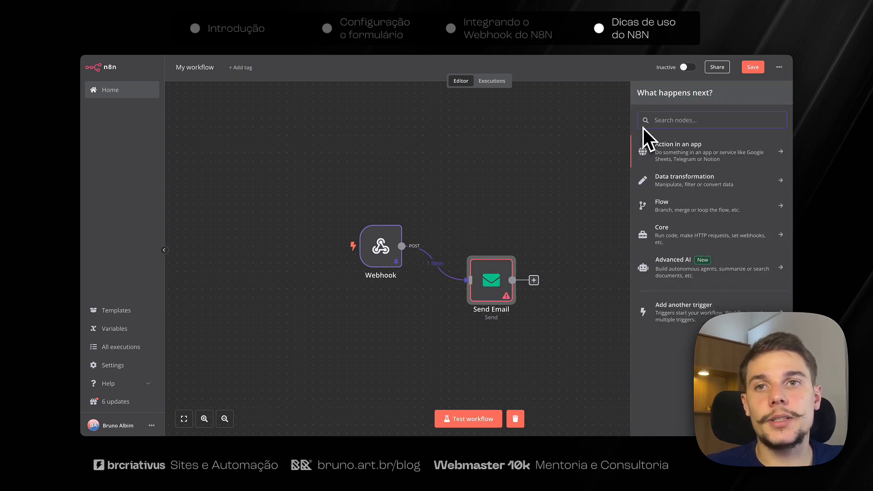
{"action": "type", "text": "sla"}
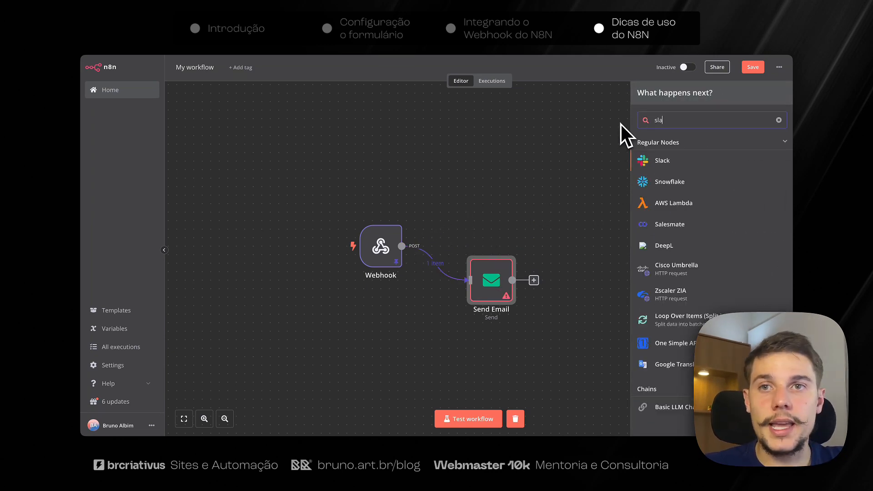
{"action": "key", "text": "ctrl+a"}
{"action": "type", "text": "trello"}
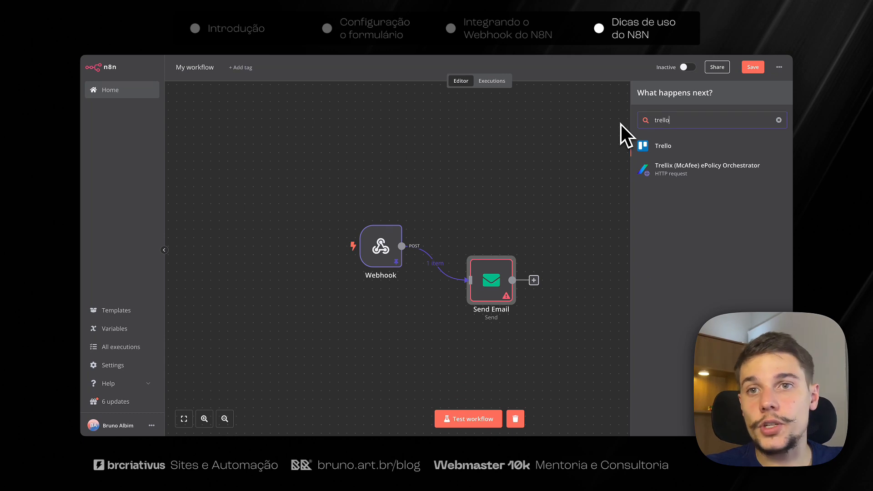
Add a Trello 'Create a card' node after the Webhook.
{"action": "key", "text": "Return"}
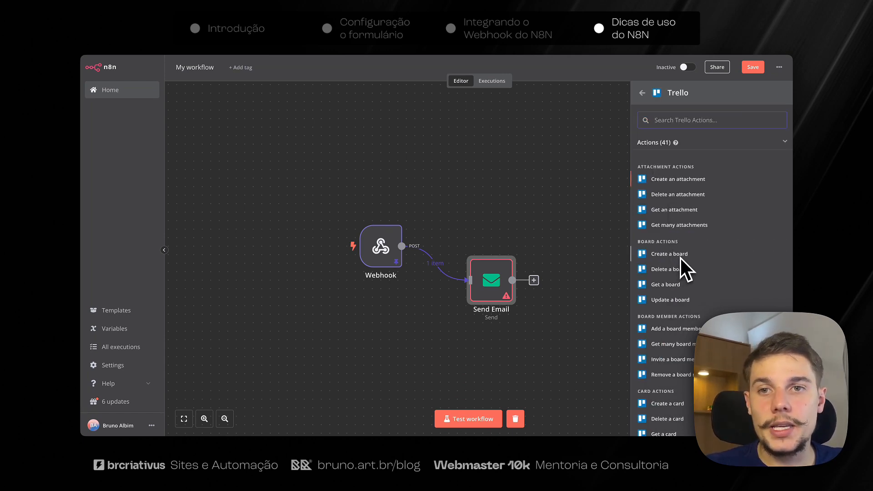
{"action": "scroll", "coordinate": [691, 308], "scroll_direction": "down", "scroll_amount": 1}
{"action": "scroll", "coordinate": [691, 309], "scroll_direction": "down", "scroll_amount": 2}
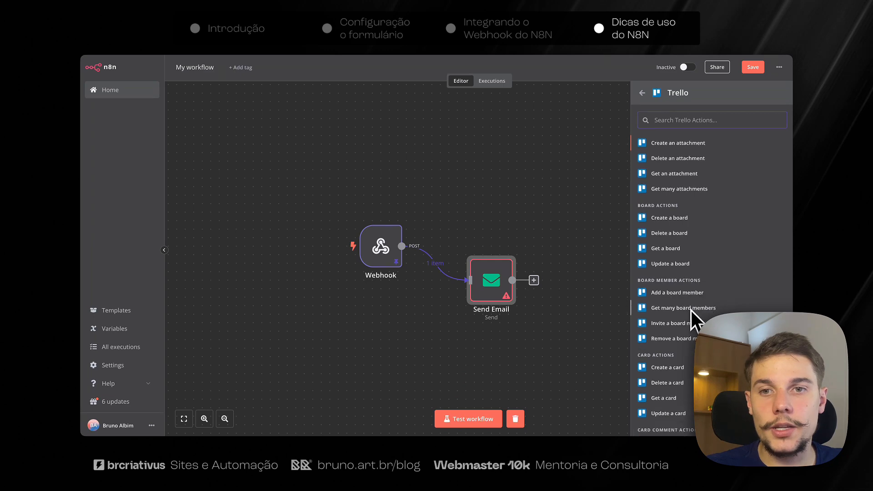
{"action": "left_click", "coordinate": [672, 360]}
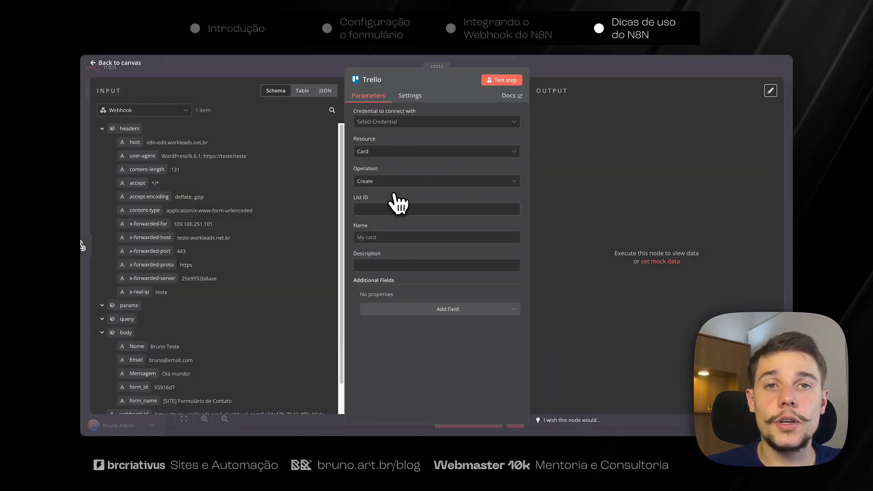
{"action": "key", "text": "Escape"}
Arrange Trello above and Send Email below as two tidy branches.
{"action": "left_click_drag", "start_coordinate": [526, 202], "coordinate": [519, 184]}
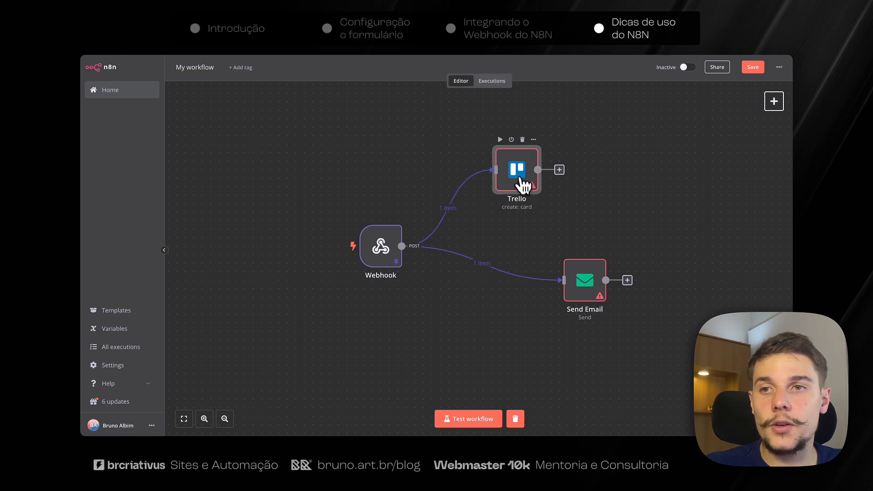
{"action": "left_click_drag", "start_coordinate": [565, 286], "coordinate": [500, 317]}
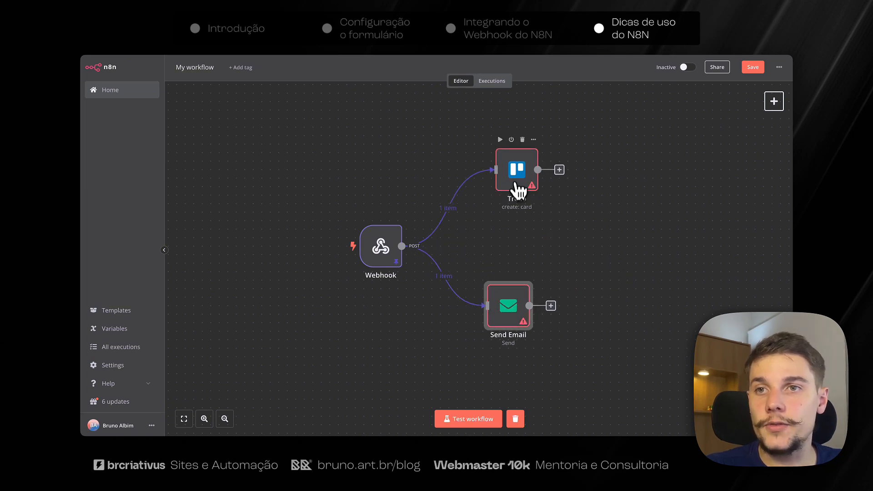
{"action": "left_click_drag", "start_coordinate": [517, 189], "coordinate": [511, 185]}
{"action": "left_click_drag", "start_coordinate": [437, 228], "coordinate": [563, 356]}
{"action": "mouse_move", "coordinate": [523, 314]}
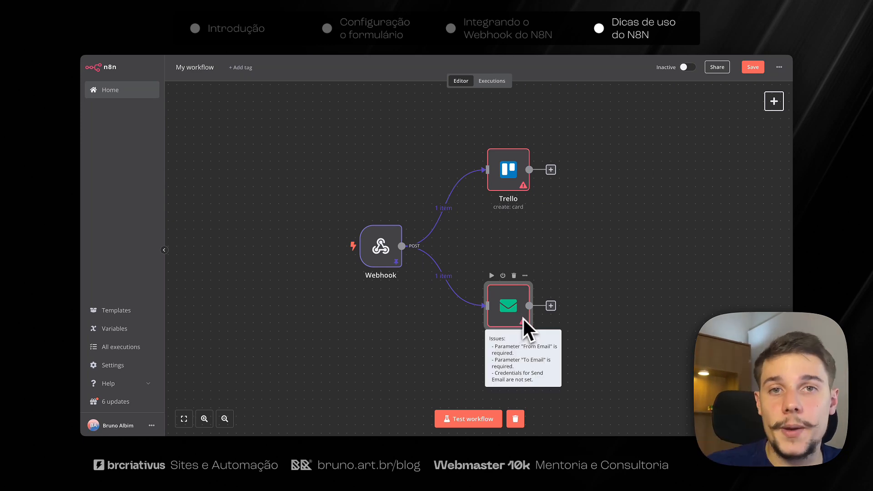
{"action": "left_click", "coordinate": [516, 185]}
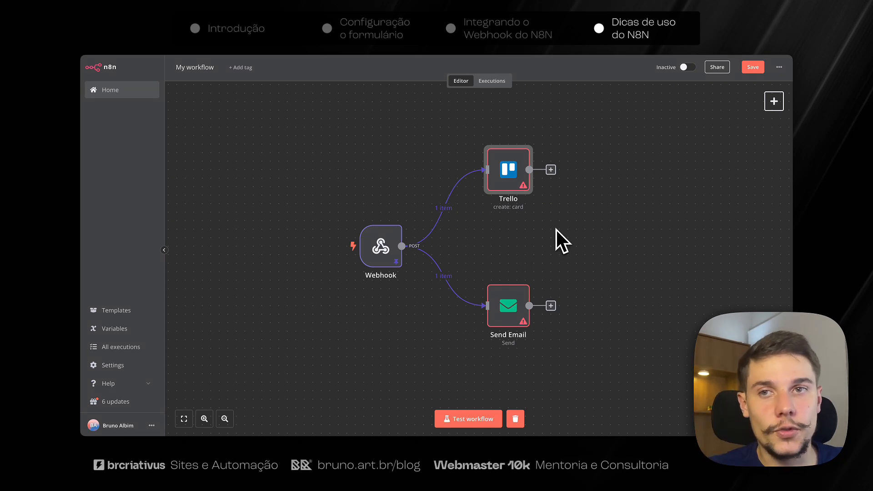
Add a Wait node after Trello with Wait Amount 1 and Wait Unit Hours.
{"action": "left_click", "coordinate": [551, 170]}
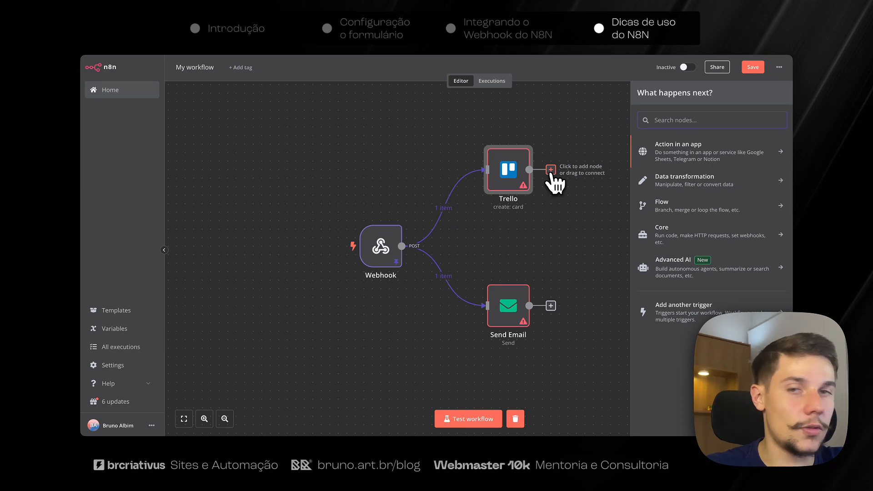
{"action": "type", "text": "wai"}
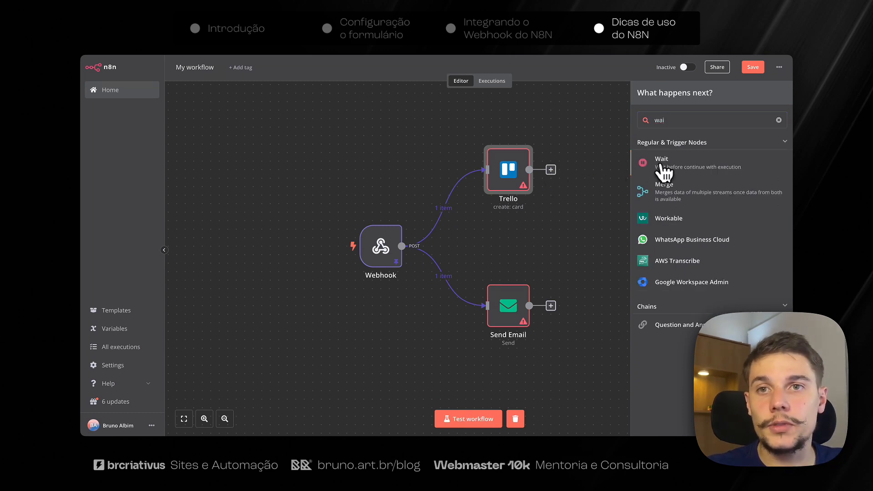
{"action": "left_click", "coordinate": [660, 165]}
{"action": "left_click", "coordinate": [391, 181]}
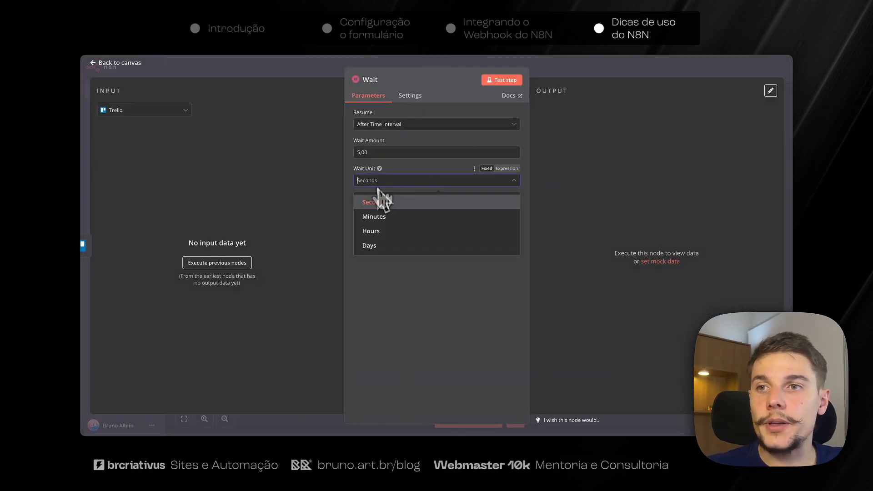
{"action": "left_click", "coordinate": [409, 232]}
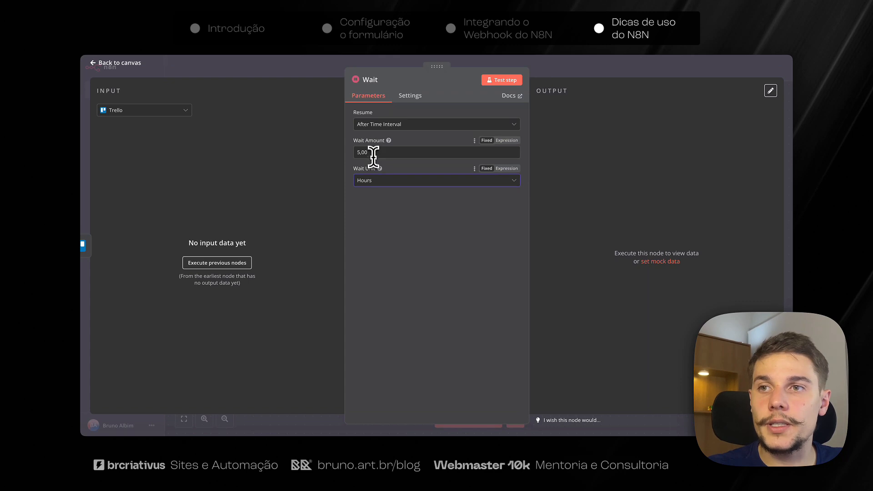
{"action": "left_click_drag", "start_coordinate": [361, 154], "coordinate": [356, 158]}
{"action": "type", "text": "1"}
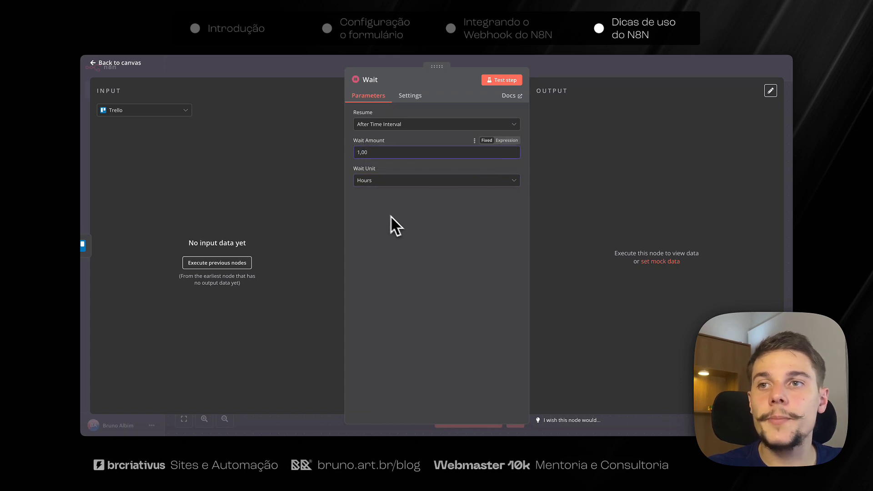
{"action": "key", "text": "Escape"}
{"action": "left_click_drag", "start_coordinate": [584, 186], "coordinate": [595, 236]}
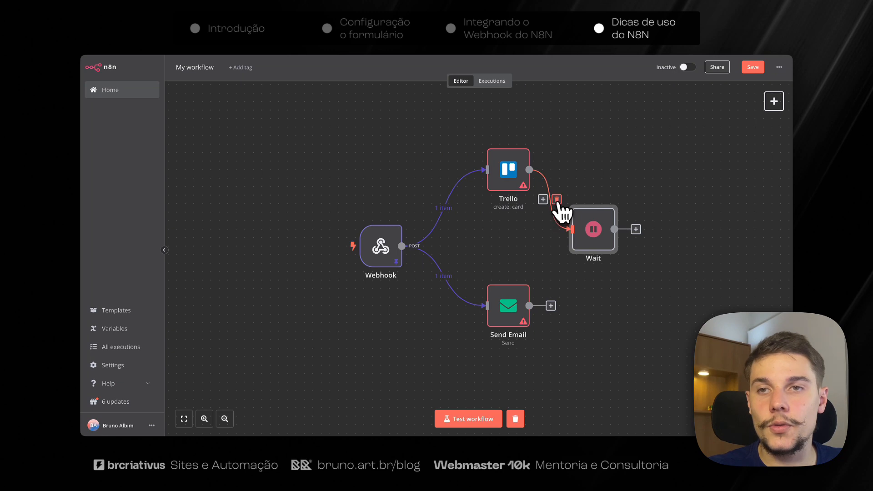
Move the Wait node off Trello to connect directly from the Webhook, between Trello and Send Email.
{"action": "left_click", "coordinate": [556, 200]}
{"action": "left_click_drag", "start_coordinate": [409, 246], "coordinate": [590, 240]}
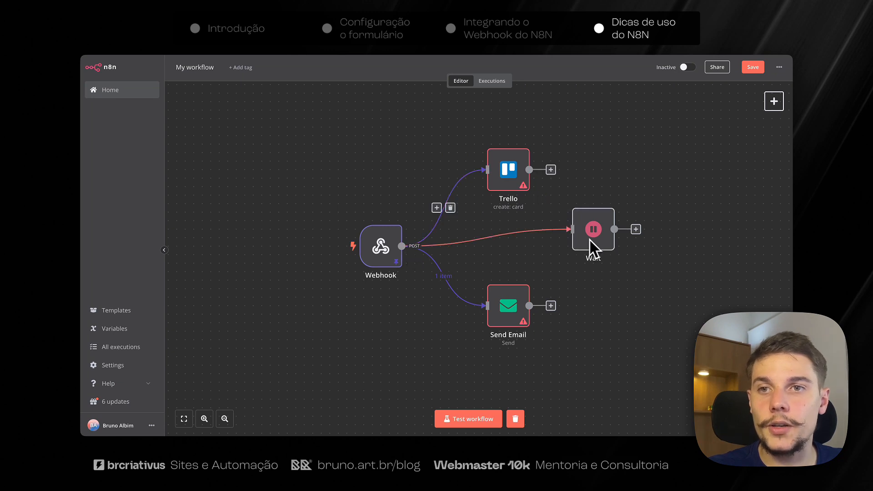
{"action": "left_click_drag", "start_coordinate": [527, 308], "coordinate": [525, 333]}
{"action": "left_click_drag", "start_coordinate": [603, 247], "coordinate": [509, 266]}
Duplicate Send Email as Send Email1 and connect it after the Wait node.
{"action": "left_click", "coordinate": [517, 332]}
{"action": "key", "text": "super+d"}
{"action": "left_click_drag", "start_coordinate": [570, 239], "coordinate": [592, 267]}
{"action": "left_click_drag", "start_coordinate": [551, 255], "coordinate": [611, 255]}
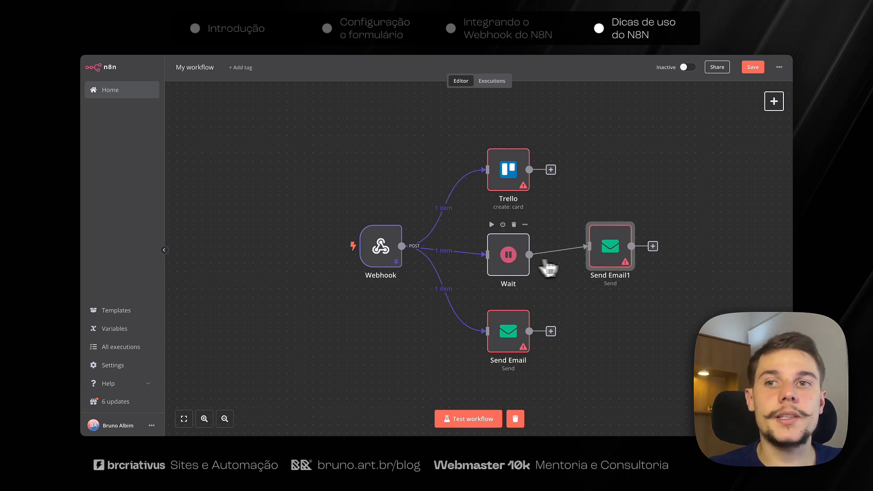
{"action": "left_click_drag", "start_coordinate": [521, 267], "coordinate": [519, 260]}
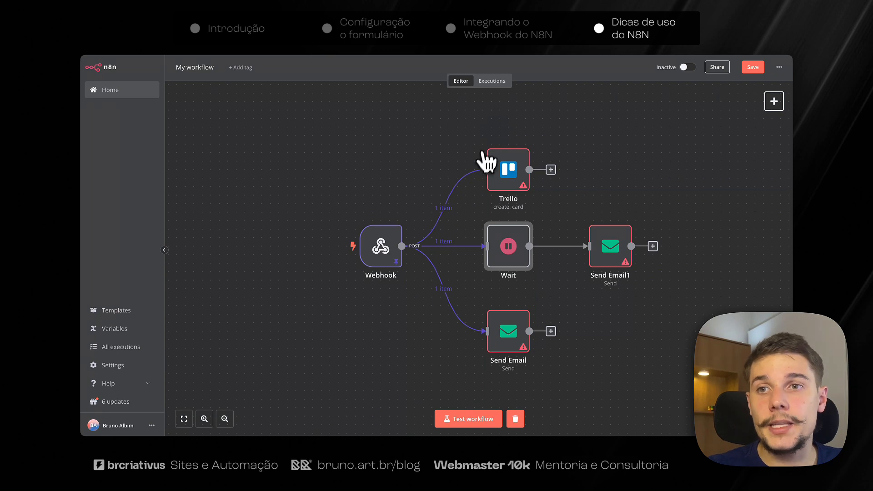
Save the branched workflow, attempt activation, and briefly check Send Email1 and the nodes.
{"action": "left_click", "coordinate": [755, 68]}
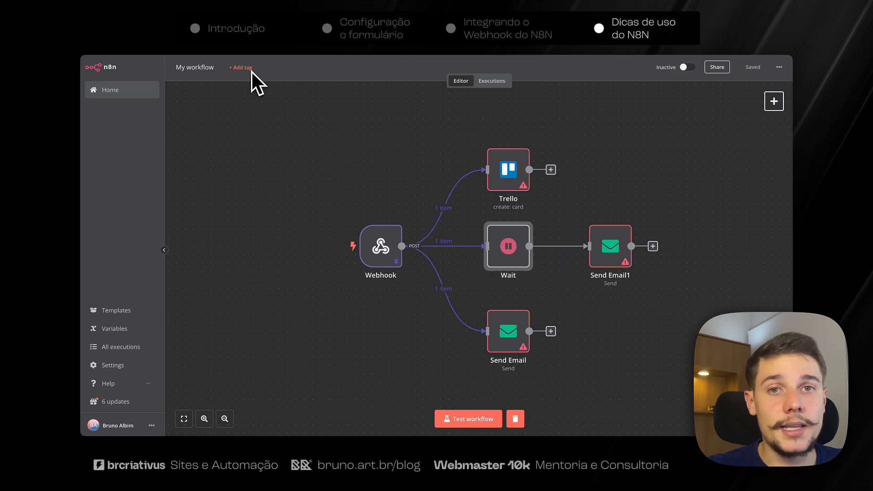
{"action": "left_click", "coordinate": [686, 68]}
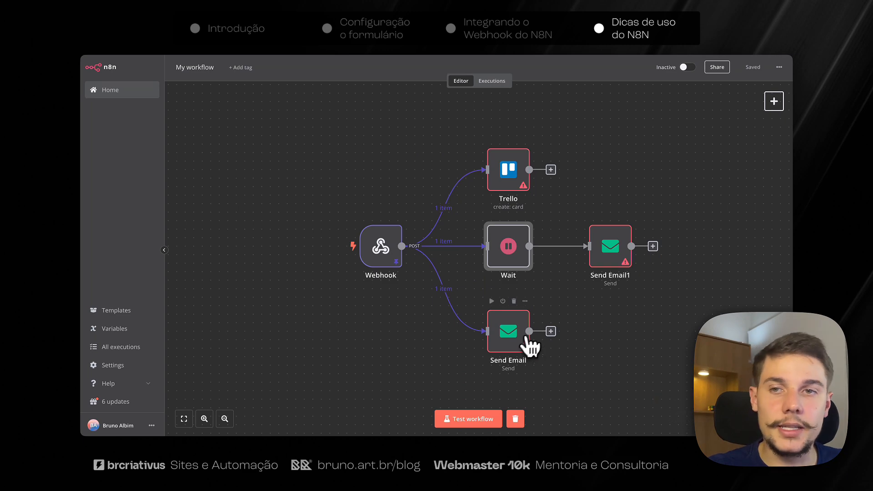
{"action": "double_click", "coordinate": [610, 257]}
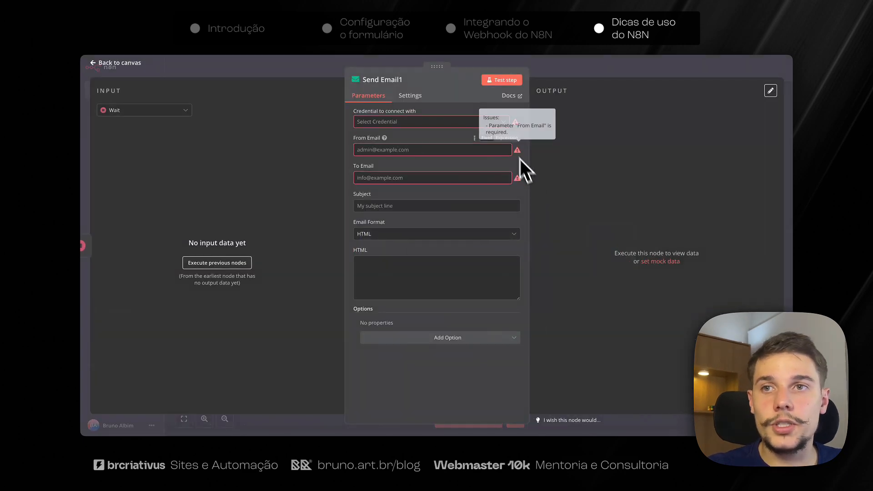
{"action": "key", "text": "Escape"}
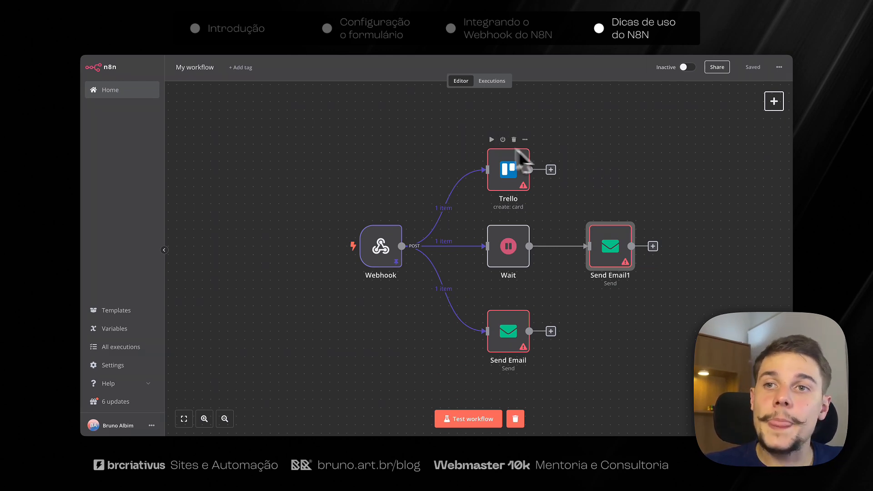
{"action": "left_click_drag", "start_coordinate": [457, 137], "coordinate": [659, 364]}
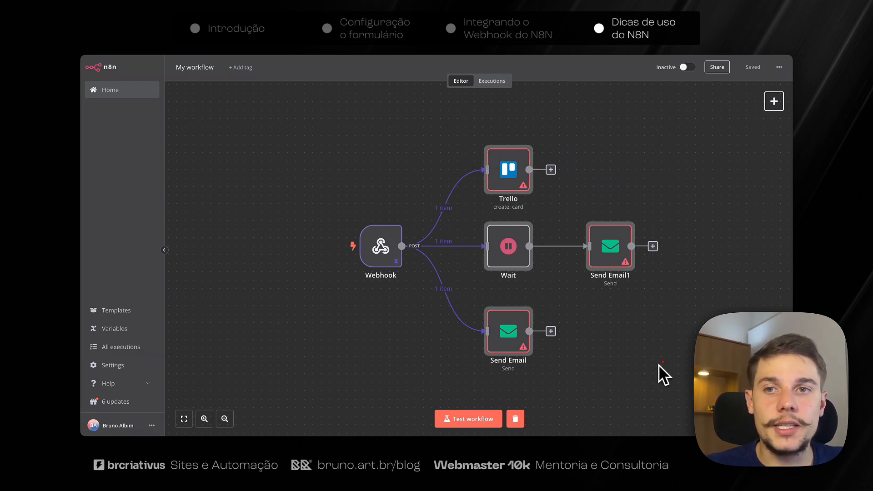
{"action": "left_click", "coordinate": [658, 364]}
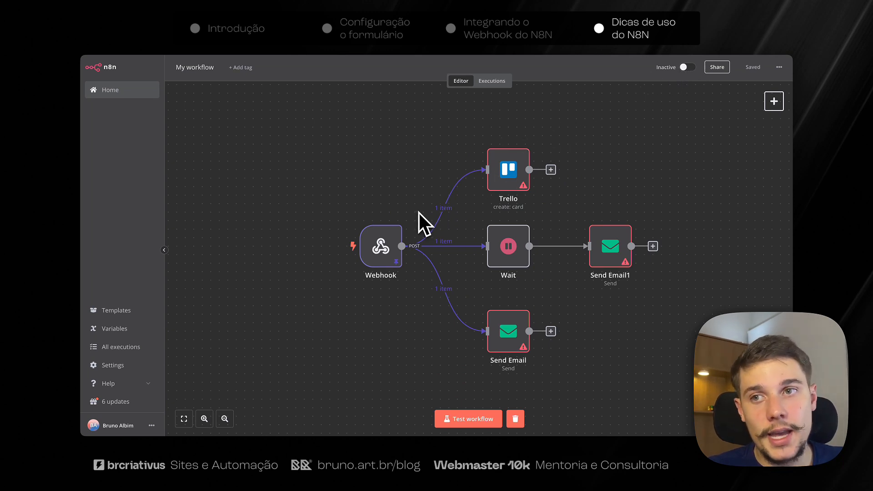
{"action": "left_click", "coordinate": [394, 240]}
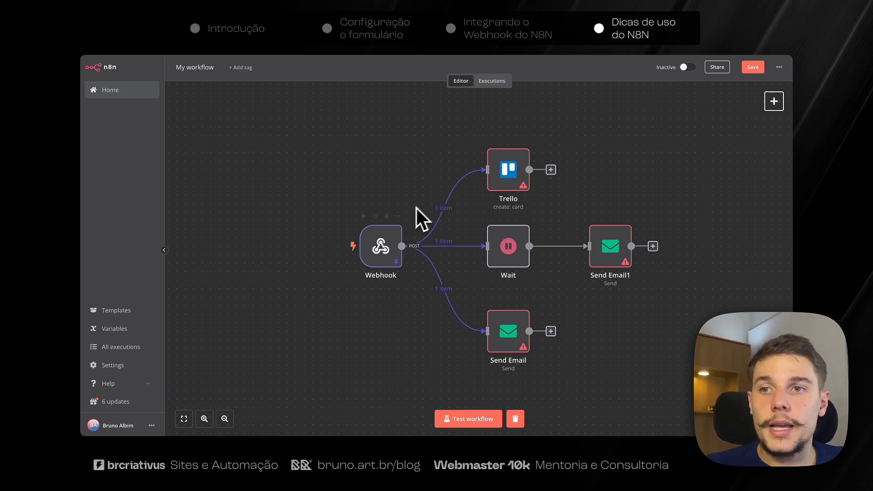
{"action": "double_click", "coordinate": [381, 245]}
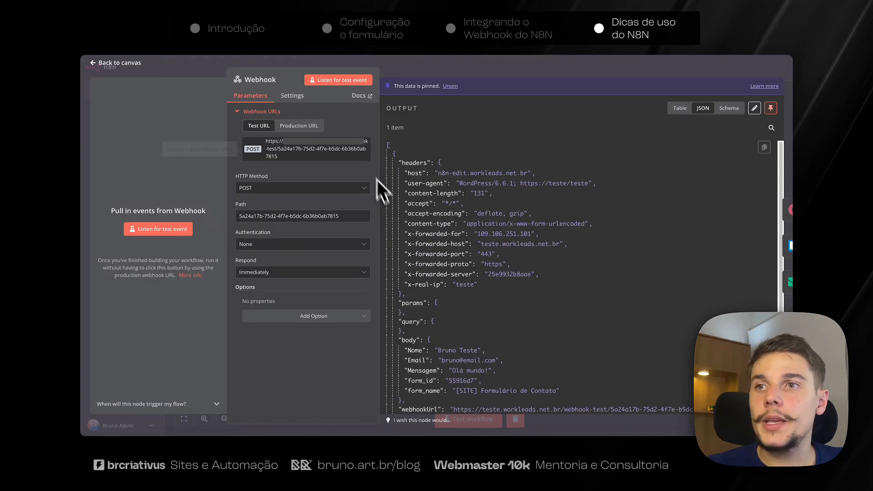
{"action": "left_click", "coordinate": [305, 129]}
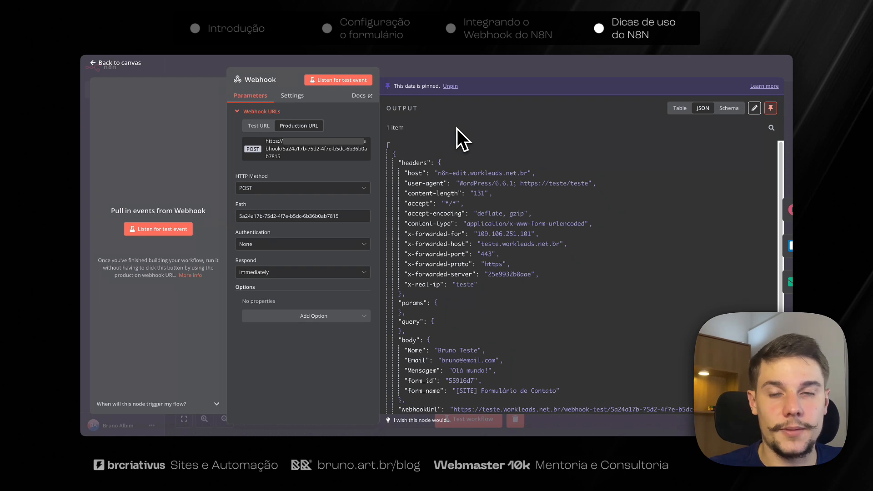
{"action": "key", "text": "Escape"}
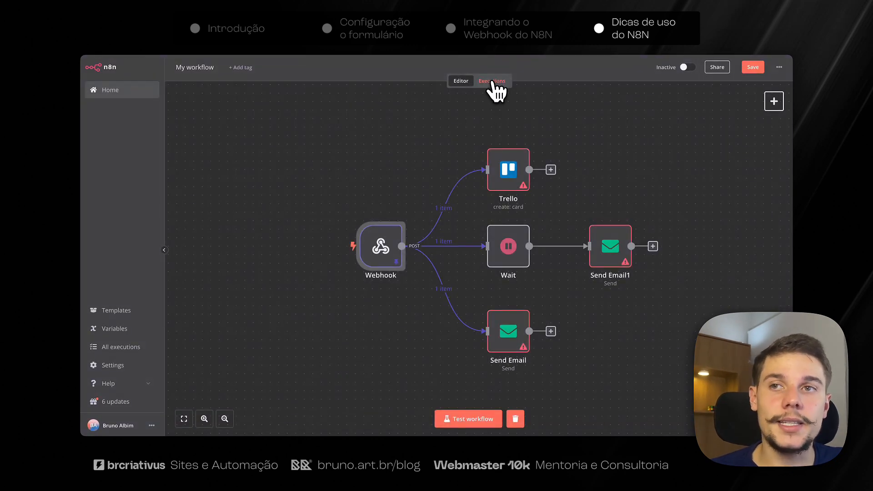
{"action": "left_click", "coordinate": [493, 82]}
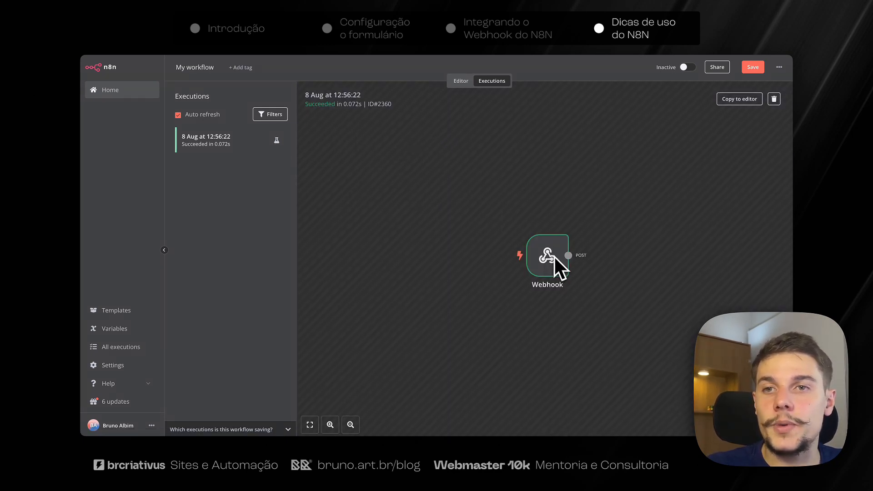
{"action": "left_click_drag", "start_coordinate": [438, 174], "coordinate": [652, 325]}
{"action": "left_click", "coordinate": [633, 268]}
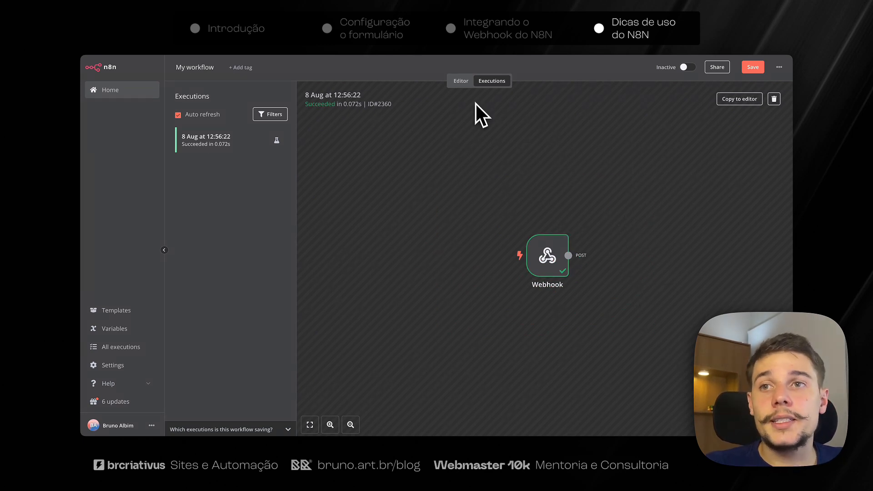
{"action": "left_click", "coordinate": [461, 81]}
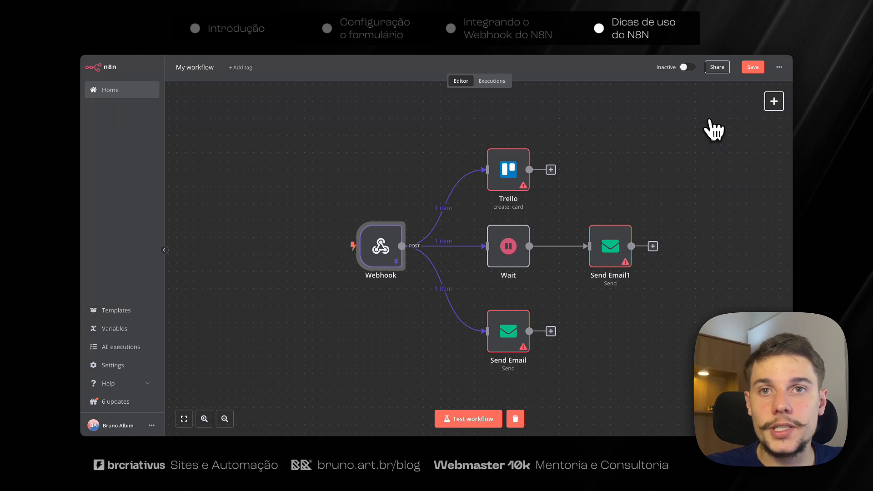
In workflow settings, set 'Save successful production executions' to 'Do not save' and save.
{"action": "left_click", "coordinate": [780, 67]}
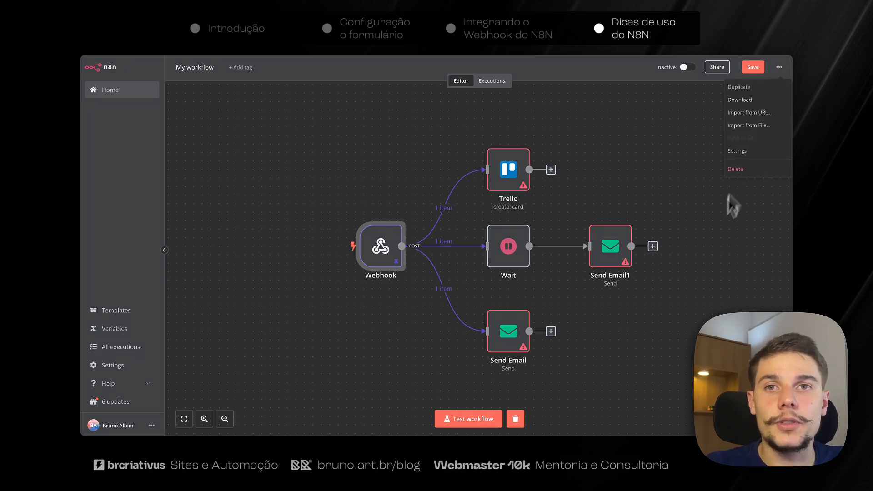
{"action": "left_click", "coordinate": [755, 153]}
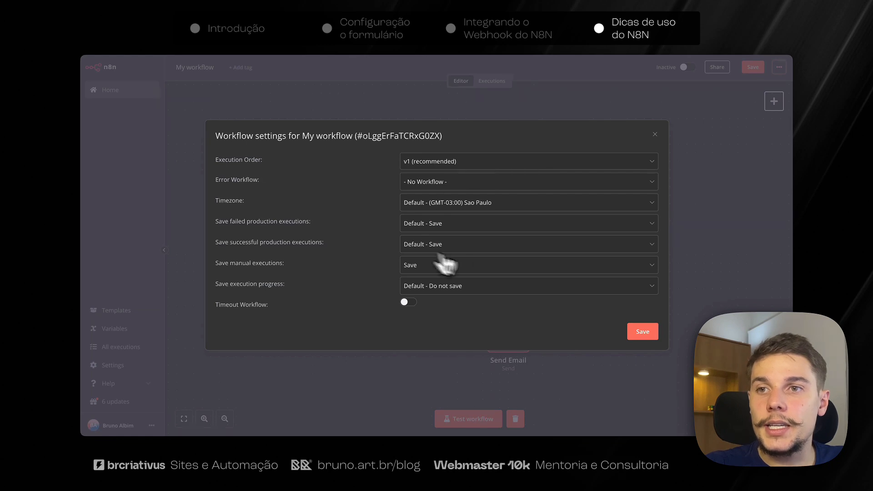
{"action": "left_click_drag", "start_coordinate": [214, 242], "coordinate": [276, 243]}
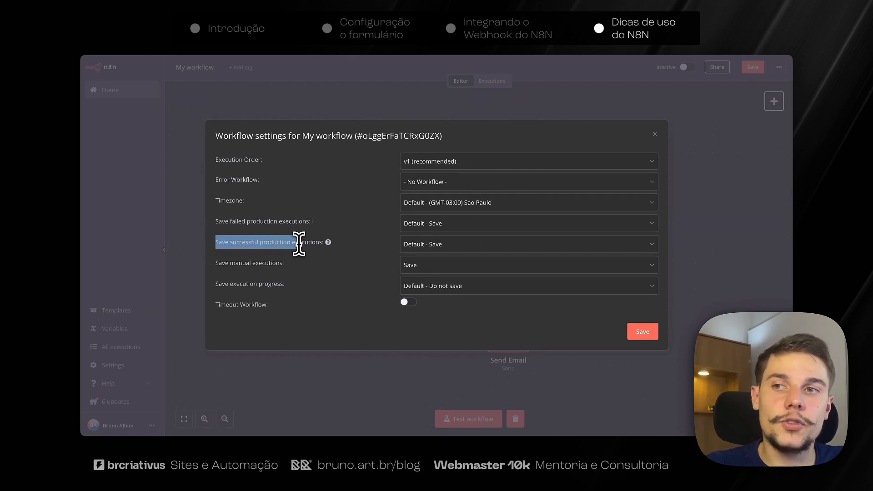
{"action": "left_click", "coordinate": [276, 244]}
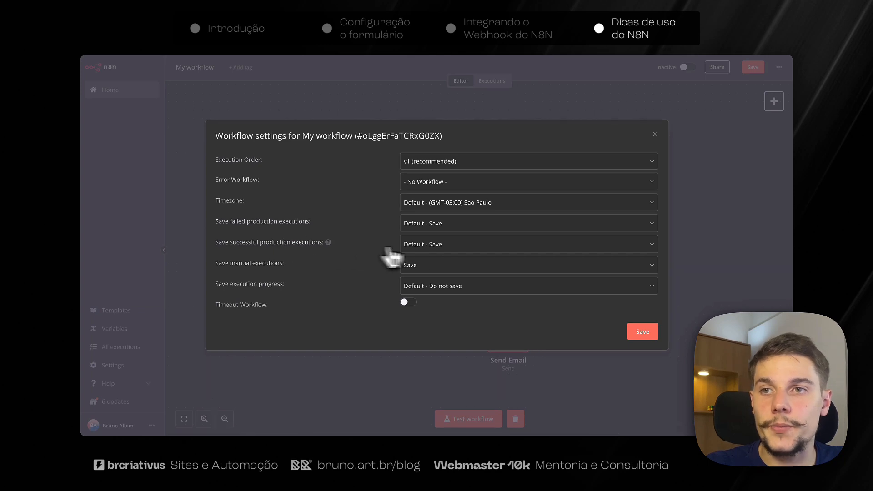
{"action": "left_click", "coordinate": [437, 245]}
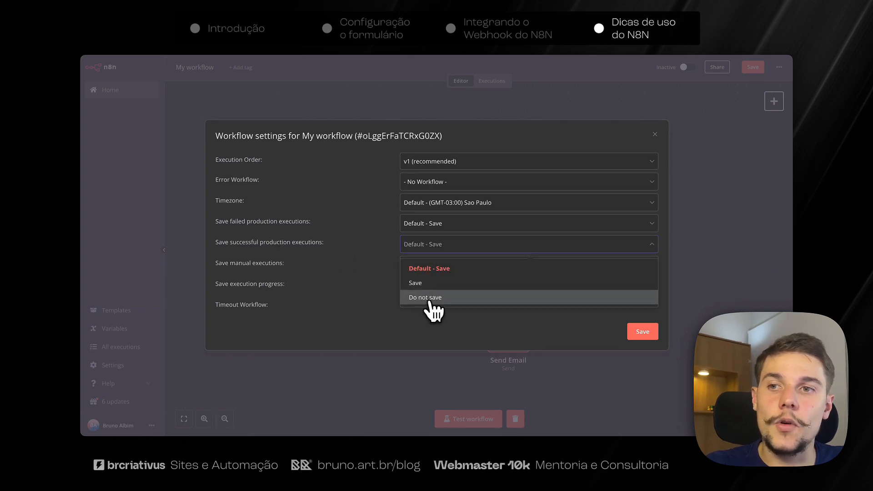
{"action": "left_click", "coordinate": [440, 298]}
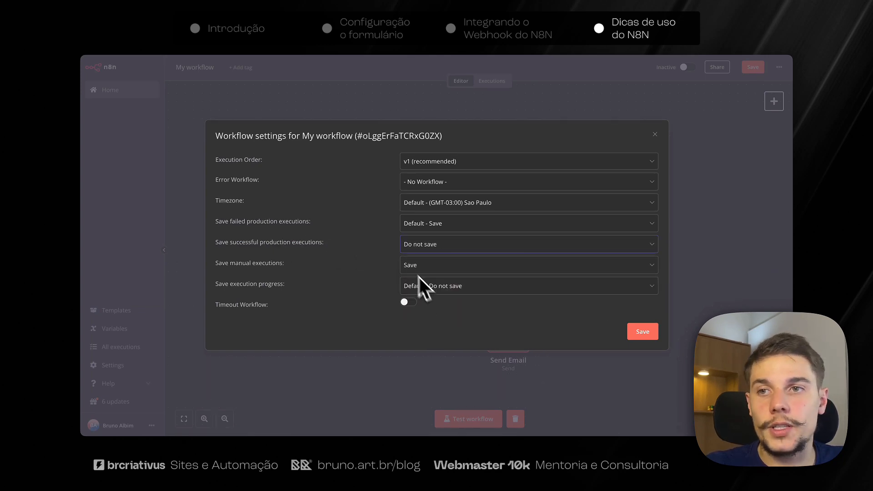
{"action": "left_click", "coordinate": [641, 333]}
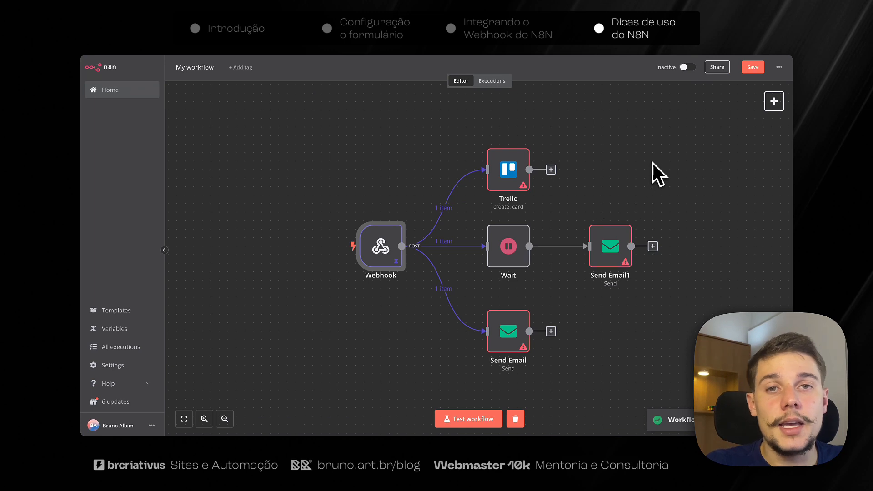